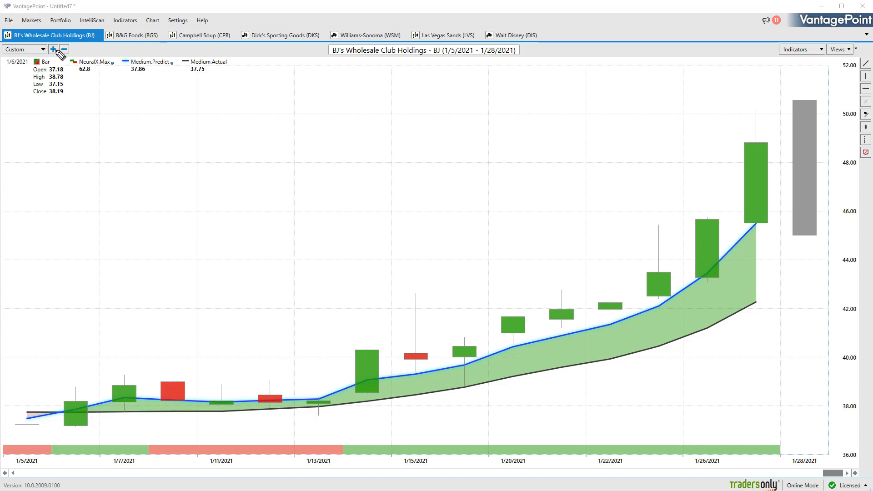
Draw green check marks over each of the seven stock tabs from BJ through DIS.
{"action": "left_click_drag", "start_coordinate": [49, 46], "coordinate": [69, 49]}
{"action": "mouse_move", "coordinate": [127, 48]}
{"action": "left_mouse_down"}
{"action": "mouse_move", "coordinate": [136, 55]}
{"action": "mouse_move", "coordinate": [144, 43]}
{"action": "mouse_move", "coordinate": [205, 45]}
{"action": "left_mouse_up"}
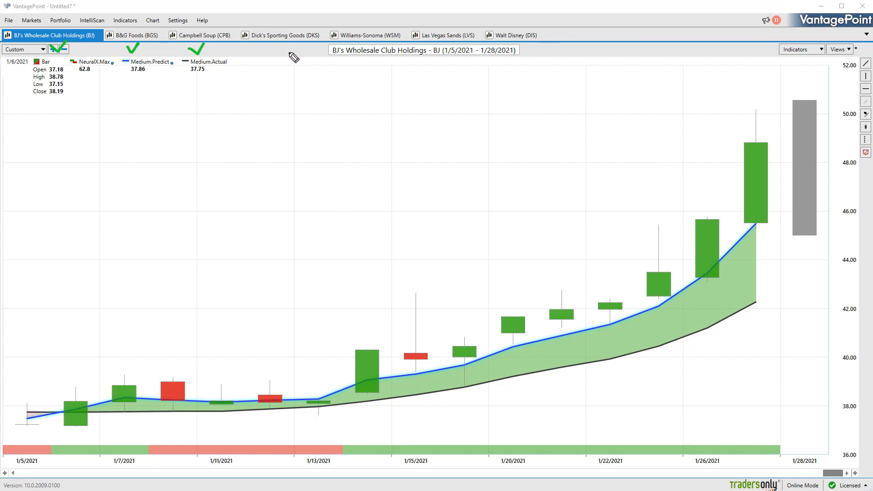
{"action": "left_click_drag", "start_coordinate": [276, 52], "coordinate": [295, 45]}
{"action": "left_click_drag", "start_coordinate": [358, 54], "coordinate": [379, 48]}
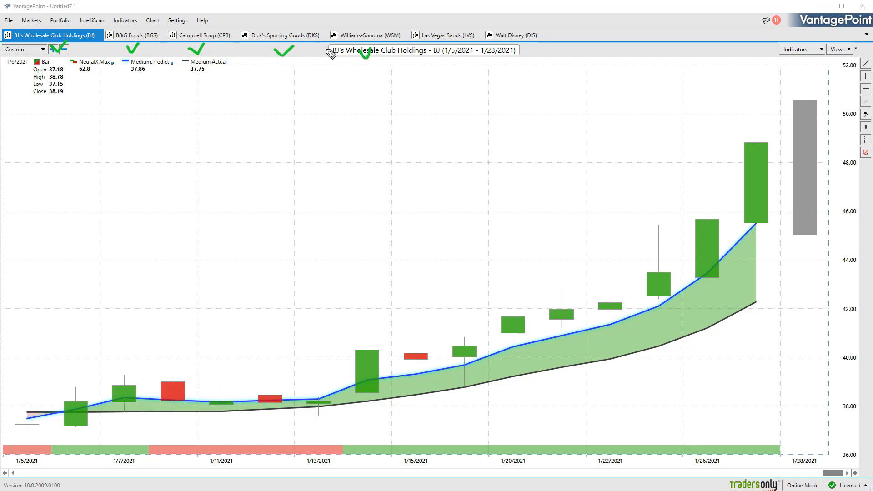
{"action": "left_click_drag", "start_coordinate": [442, 50], "coordinate": [519, 44]}
Clear the checks, re-tick BJ, mark the 1/26 rise and bracket the 1/15 wick, then erase.
{"action": "key", "text": "Escape"}
{"action": "left_click_drag", "start_coordinate": [63, 48], "coordinate": [76, 45]}
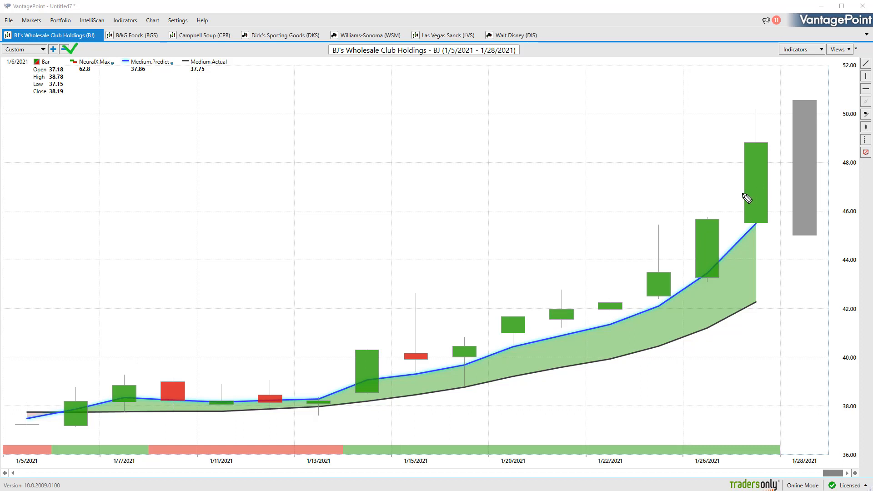
{"action": "left_click_drag", "start_coordinate": [725, 221], "coordinate": [719, 249]}
{"action": "left_click_drag", "start_coordinate": [406, 294], "coordinate": [428, 296]}
{"action": "left_click_drag", "start_coordinate": [403, 374], "coordinate": [428, 379]}
{"action": "key", "text": "Escape"}
Mark the 1/6 candle, arrow the Medium.Actual 37.75 value and earlier dates, then erase.
{"action": "mouse_move", "coordinate": [94, 421]}
{"action": "left_mouse_down"}
{"action": "mouse_move", "coordinate": [111, 418]}
{"action": "mouse_move", "coordinate": [103, 392]}
{"action": "left_mouse_up"}
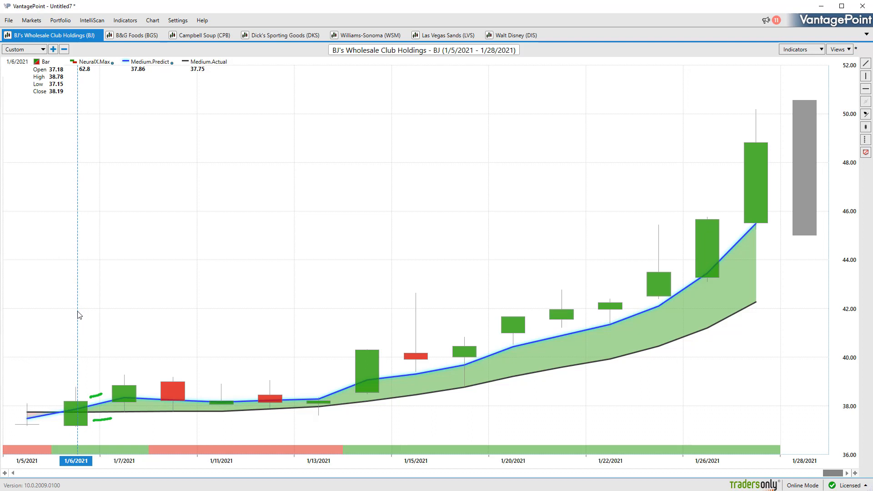
{"action": "mouse_move", "coordinate": [197, 101]}
{"action": "left_mouse_down"}
{"action": "mouse_move", "coordinate": [197, 81]}
{"action": "mouse_move", "coordinate": [229, 113]}
{"action": "mouse_move", "coordinate": [265, 116]}
{"action": "left_mouse_up"}
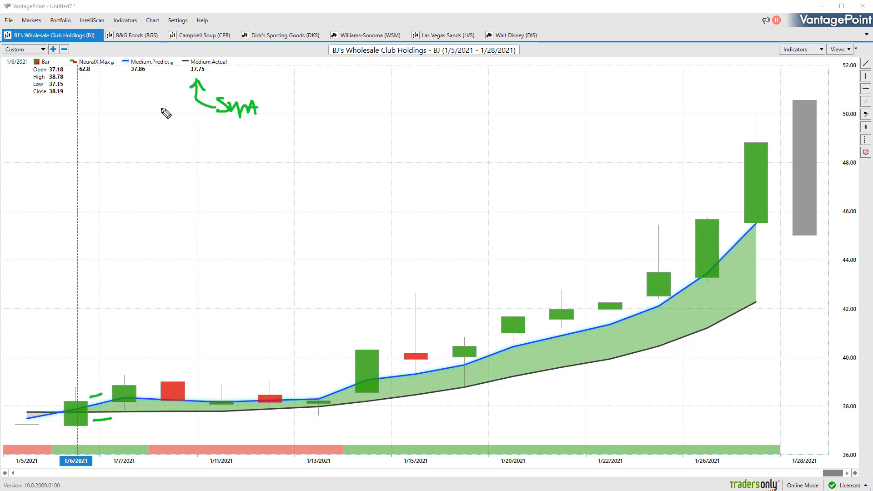
{"action": "left_click", "coordinate": [33, 223]}
{"action": "mouse_move", "coordinate": [65, 234]}
{"action": "left_mouse_down"}
{"action": "mouse_move", "coordinate": [31, 232]}
{"action": "mouse_move", "coordinate": [48, 254]}
{"action": "left_mouse_up"}
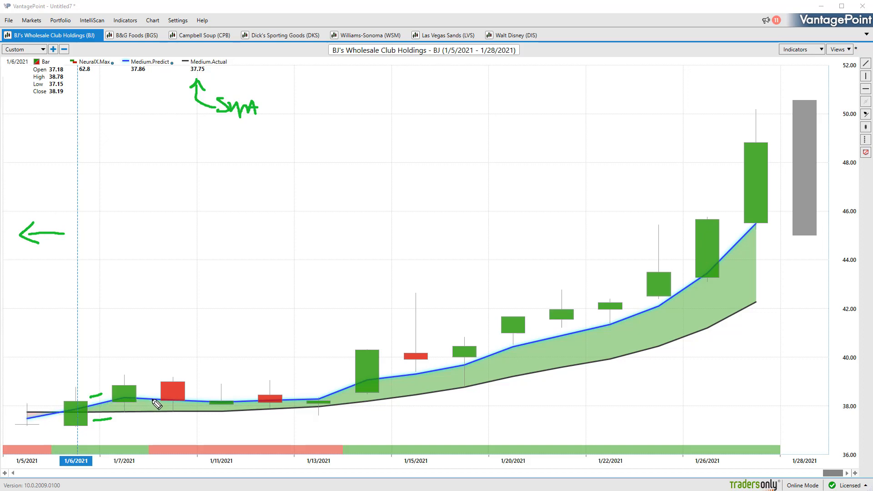
{"action": "left_click_drag", "start_coordinate": [109, 419], "coordinate": [161, 415]}
{"action": "key", "text": "e"}
Draw green arrows at the Medium.Predict reading and at the BJ chart title.
{"action": "mouse_move", "coordinate": [134, 86]}
{"action": "left_mouse_down"}
{"action": "mouse_move", "coordinate": [147, 82]}
{"action": "mouse_move", "coordinate": [157, 115]}
{"action": "left_mouse_up"}
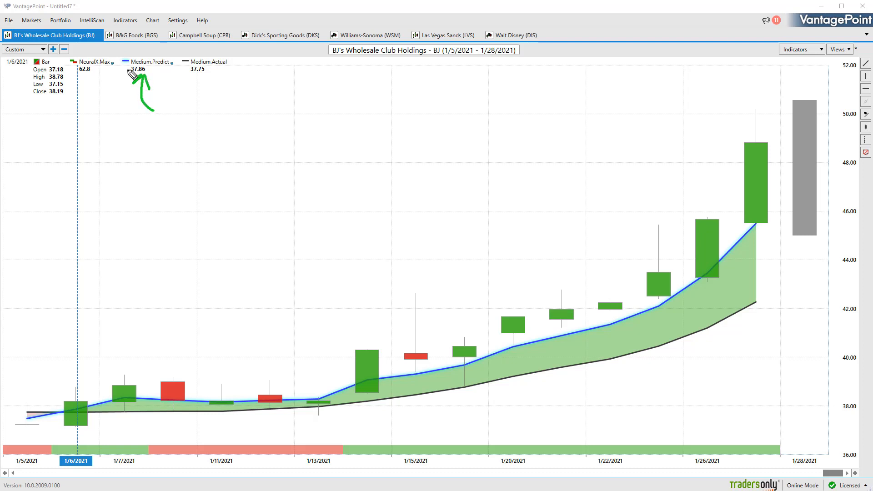
{"action": "left_click", "coordinate": [129, 75]}
{"action": "left_click_drag", "start_coordinate": [134, 78], "coordinate": [151, 77]}
{"action": "mouse_move", "coordinate": [348, 83]}
{"action": "left_mouse_down"}
{"action": "mouse_move", "coordinate": [379, 60]}
{"action": "mouse_move", "coordinate": [383, 89]}
{"action": "mouse_move", "coordinate": [425, 86]}
{"action": "left_mouse_up"}
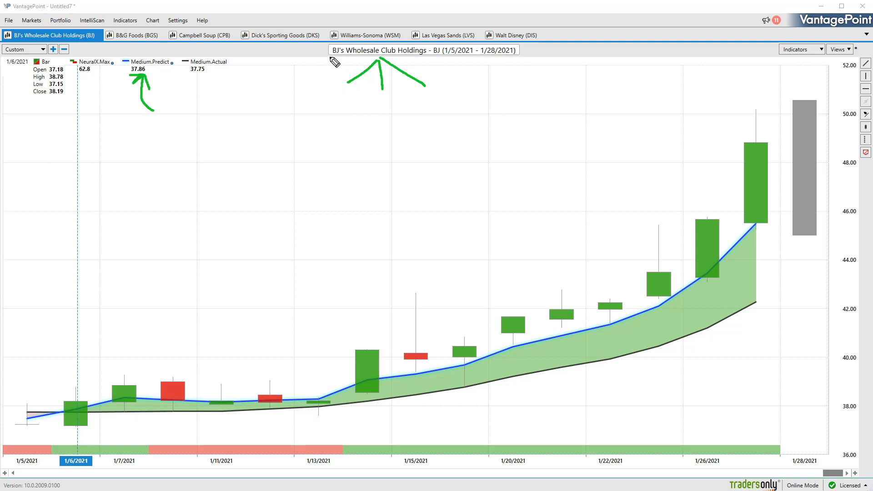
Write bracketed ETF, ES, $ and % notes beneath the chart title, then erase them.
{"action": "mouse_move", "coordinate": [318, 46]}
{"action": "left_mouse_down"}
{"action": "mouse_move", "coordinate": [318, 56]}
{"action": "mouse_move", "coordinate": [343, 58]}
{"action": "left_mouse_up"}
{"action": "mouse_move", "coordinate": [326, 91]}
{"action": "left_mouse_down"}
{"action": "mouse_move", "coordinate": [320, 109]}
{"action": "mouse_move", "coordinate": [356, 104]}
{"action": "mouse_move", "coordinate": [317, 133]}
{"action": "mouse_move", "coordinate": [345, 136]}
{"action": "left_mouse_up"}
{"action": "left_click_drag", "start_coordinate": [369, 108], "coordinate": [390, 154]}
{"action": "mouse_move", "coordinate": [422, 104]}
{"action": "left_mouse_down"}
{"action": "mouse_move", "coordinate": [428, 111]}
{"action": "mouse_move", "coordinate": [417, 129]}
{"action": "left_mouse_up"}
{"action": "left_click_drag", "start_coordinate": [430, 127], "coordinate": [435, 130]}
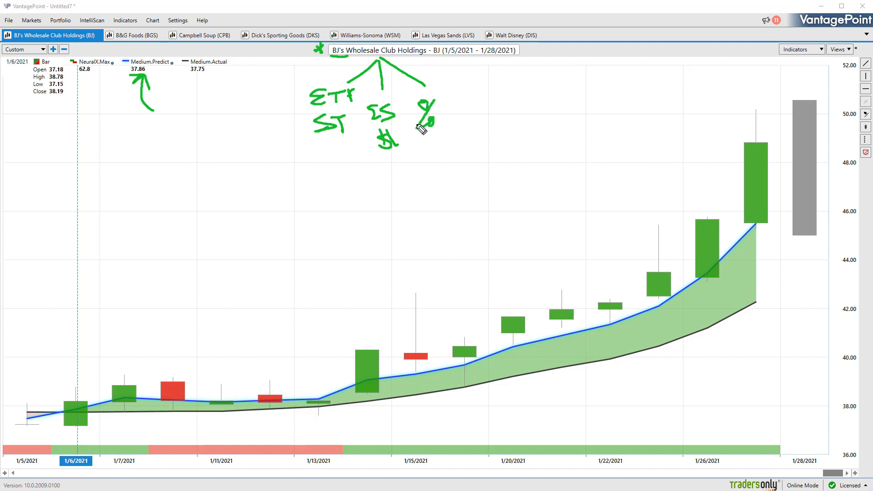
{"action": "left_click_drag", "start_coordinate": [293, 84], "coordinate": [312, 151]}
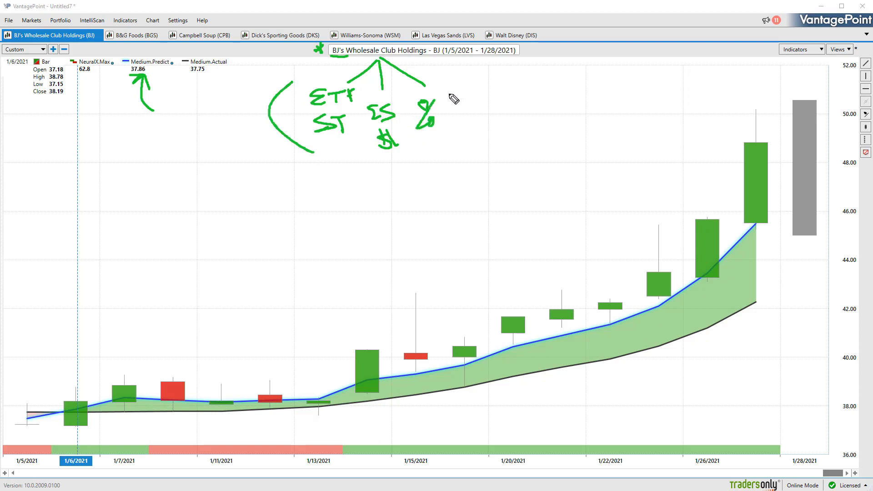
{"action": "left_click_drag", "start_coordinate": [443, 84], "coordinate": [442, 157]}
{"action": "key", "text": "Escape"}
Draw arrows at the grey forecast bar, the latest green candle and the chart's start, then erase.
{"action": "mouse_move", "coordinate": [741, 87]}
{"action": "left_mouse_down"}
{"action": "mouse_move", "coordinate": [795, 82]}
{"action": "mouse_move", "coordinate": [785, 104]}
{"action": "left_mouse_up"}
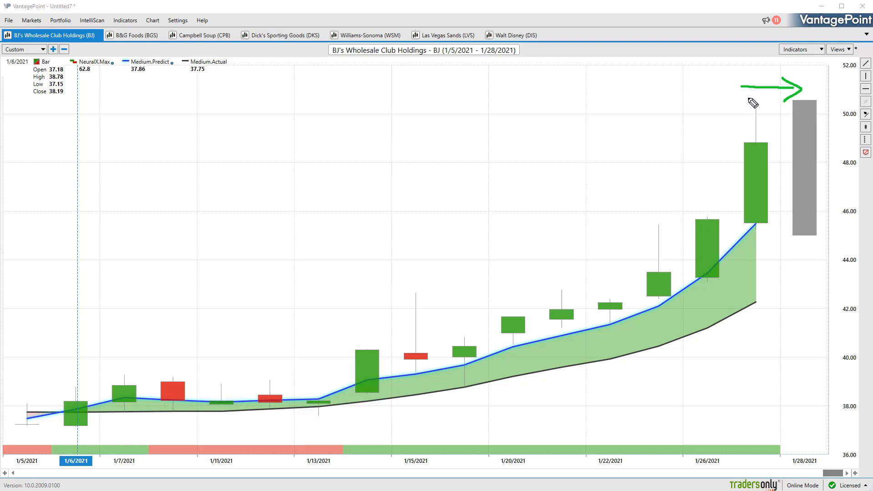
{"action": "mouse_move", "coordinate": [748, 99]}
{"action": "left_mouse_down"}
{"action": "mouse_move", "coordinate": [722, 151]}
{"action": "mouse_move", "coordinate": [738, 229]}
{"action": "mouse_move", "coordinate": [751, 218]}
{"action": "left_mouse_up"}
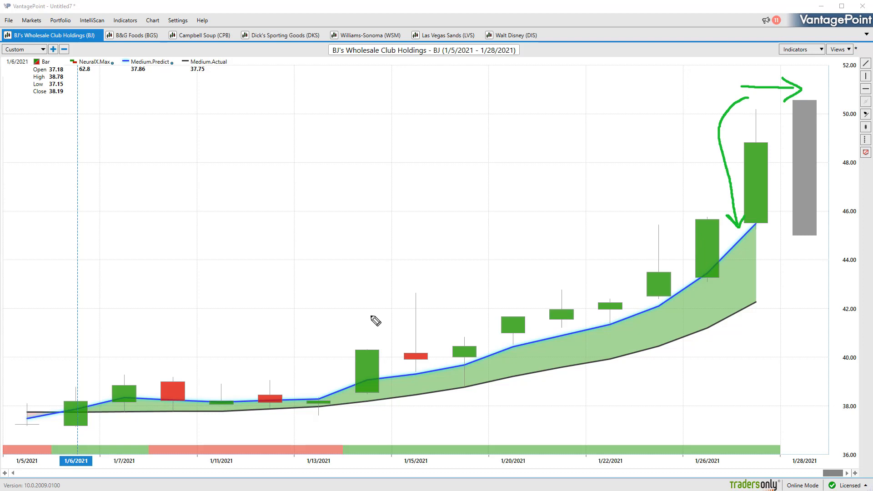
{"action": "mouse_move", "coordinate": [49, 363]}
{"action": "left_mouse_down"}
{"action": "mouse_move", "coordinate": [12, 364]}
{"action": "mouse_move", "coordinate": [31, 374]}
{"action": "left_mouse_up"}
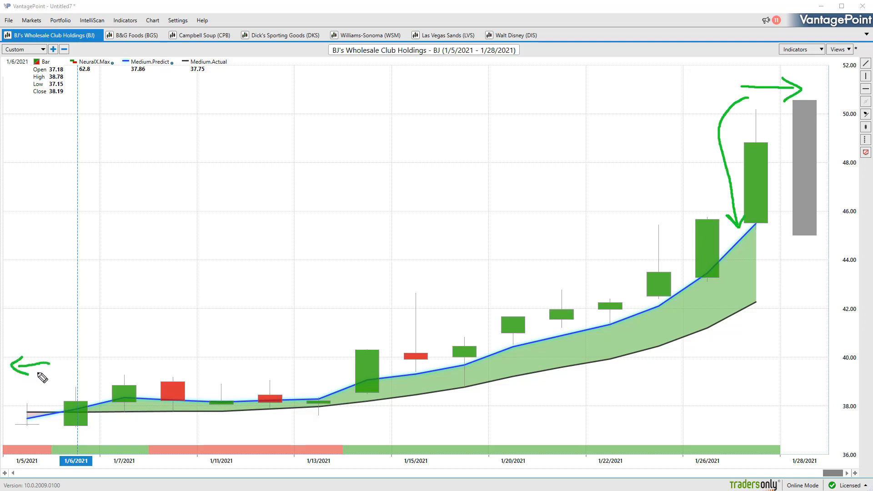
{"action": "mouse_move", "coordinate": [87, 349]}
{"action": "left_mouse_down"}
{"action": "mouse_move", "coordinate": [118, 349]}
{"action": "mouse_move", "coordinate": [109, 358]}
{"action": "left_mouse_up"}
{"action": "key", "text": "e"}
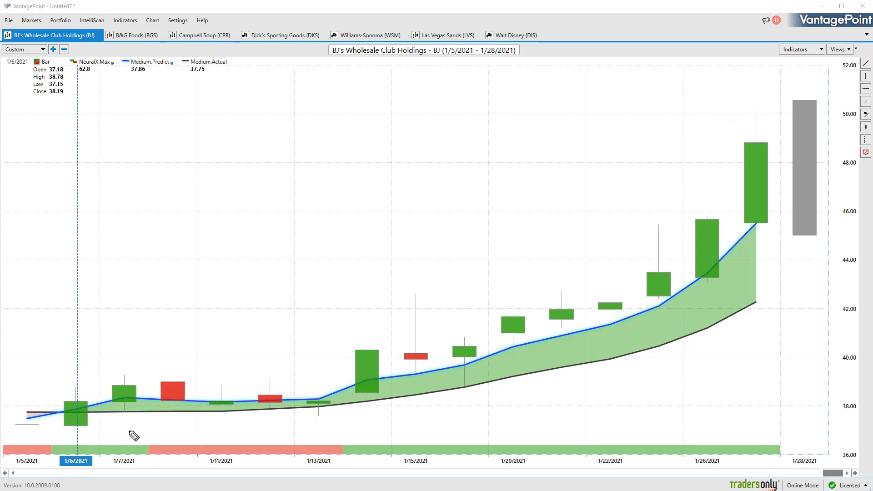
Mark plus/minus signs on the coloured strip, write 48 and bracket the recent candles.
{"action": "left_click_drag", "start_coordinate": [124, 435], "coordinate": [137, 434]}
{"action": "mouse_move", "coordinate": [130, 430]}
{"action": "left_mouse_down"}
{"action": "mouse_move", "coordinate": [129, 441]}
{"action": "mouse_move", "coordinate": [168, 457]}
{"action": "left_mouse_up"}
{"action": "mouse_move", "coordinate": [771, 450]}
{"action": "left_mouse_down"}
{"action": "mouse_move", "coordinate": [767, 440]}
{"action": "mouse_move", "coordinate": [772, 448]}
{"action": "left_mouse_up"}
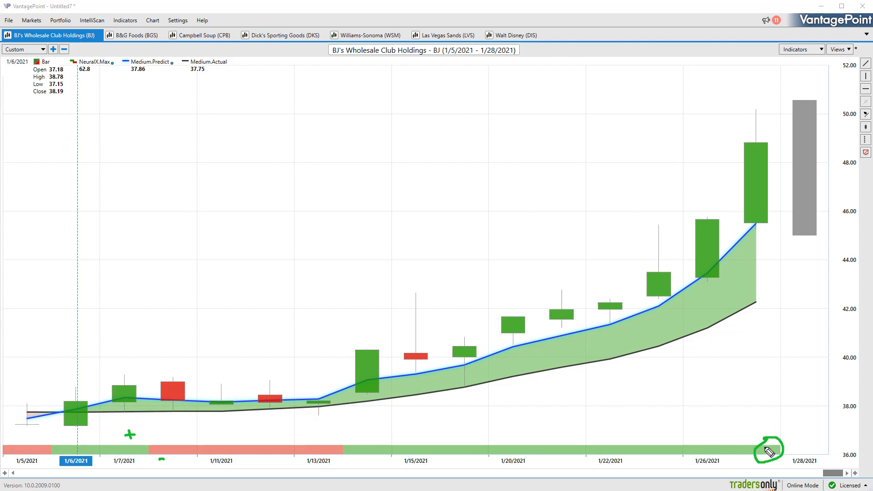
{"action": "mouse_move", "coordinate": [799, 423]}
{"action": "left_mouse_down"}
{"action": "mouse_move", "coordinate": [799, 437]}
{"action": "mouse_move", "coordinate": [817, 427]}
{"action": "left_mouse_up"}
{"action": "left_click_drag", "start_coordinate": [793, 462], "coordinate": [812, 462]}
{"action": "mouse_move", "coordinate": [737, 405]}
{"action": "left_mouse_down"}
{"action": "mouse_move", "coordinate": [750, 416]}
{"action": "mouse_move", "coordinate": [745, 425]}
{"action": "mouse_move", "coordinate": [760, 424]}
{"action": "left_mouse_up"}
{"action": "left_click_drag", "start_coordinate": [637, 256], "coordinate": [641, 287]}
{"action": "left_click_drag", "start_coordinate": [726, 239], "coordinate": [728, 281]}
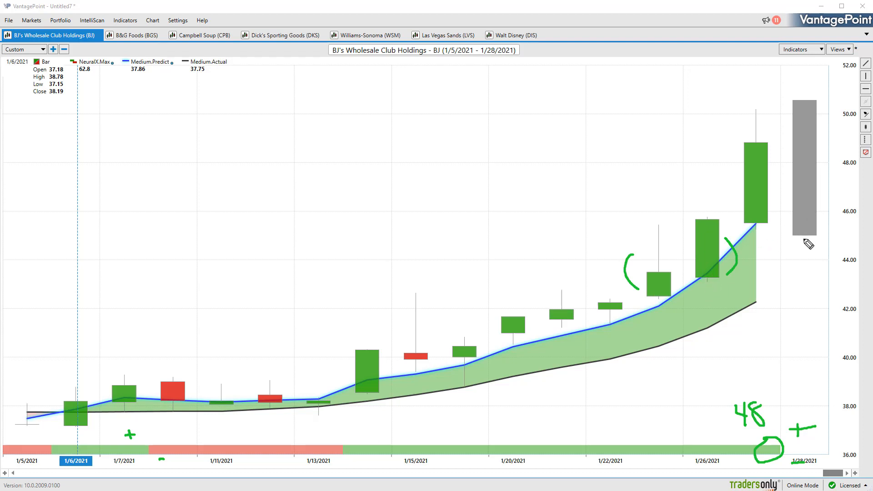
Arrow the grey forecast bar's top and bottom, then circle the 1/6/2021 crossover, erasing each.
{"action": "left_click_drag", "start_coordinate": [799, 266], "coordinate": [807, 245]}
{"action": "left_click_drag", "start_coordinate": [788, 74], "coordinate": [799, 96]}
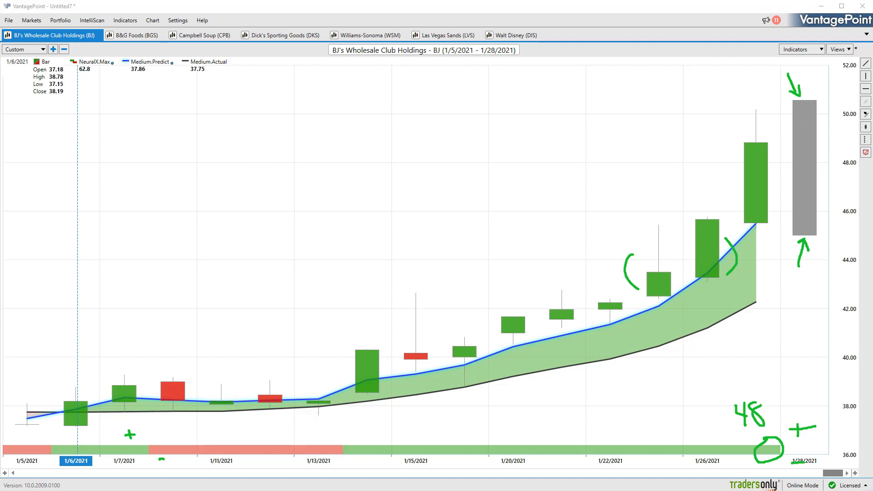
{"action": "key", "text": "e"}
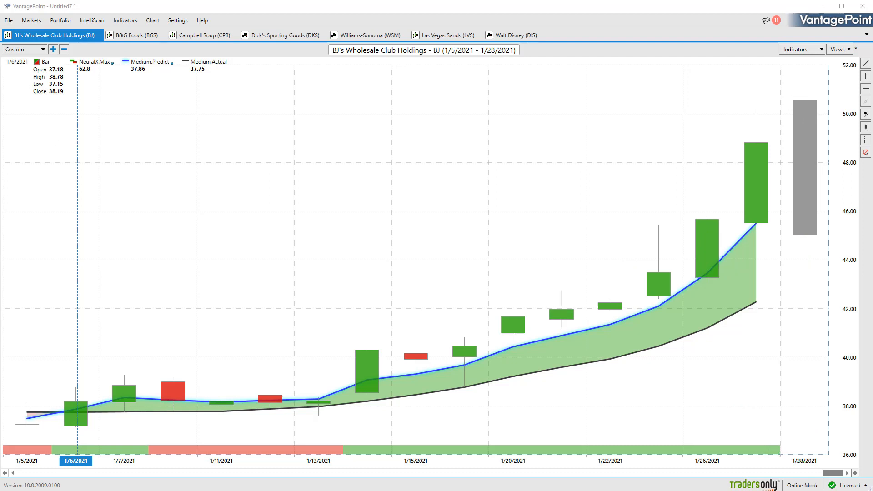
{"action": "mouse_move", "coordinate": [71, 395]}
{"action": "left_mouse_down"}
{"action": "mouse_move", "coordinate": [116, 348]}
{"action": "mouse_move", "coordinate": [113, 368]}
{"action": "left_mouse_up"}
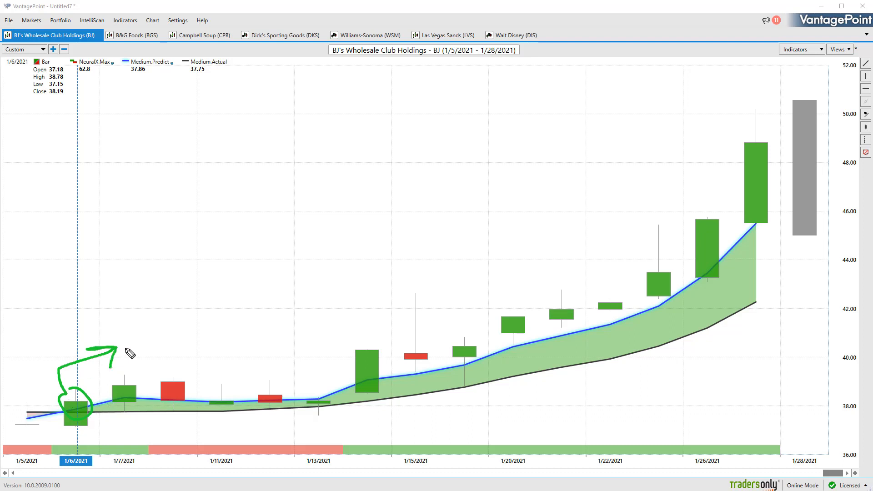
{"action": "key", "text": "Escape"}
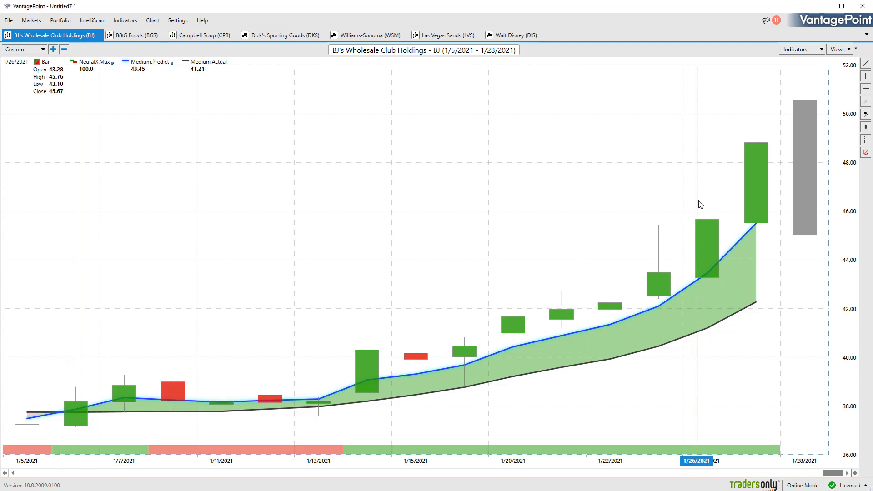
{"action": "key", "text": "F7"}
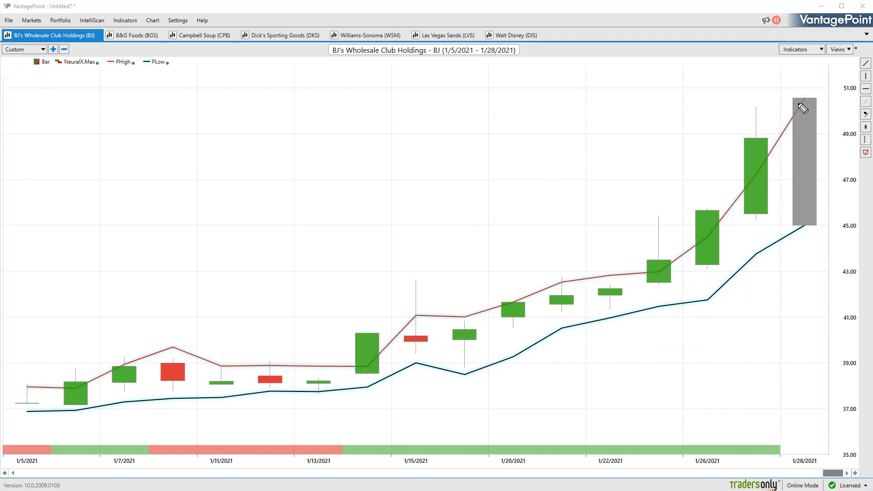
{"action": "left_click_drag", "start_coordinate": [803, 102], "coordinate": [805, 99]}
{"action": "left_click_drag", "start_coordinate": [804, 225], "coordinate": [803, 223]}
{"action": "left_click_drag", "start_coordinate": [801, 126], "coordinate": [805, 208]}
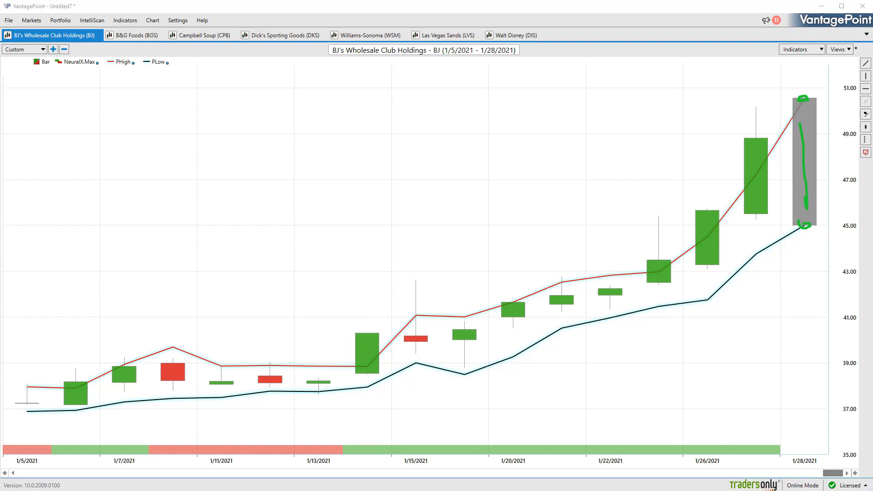
{"action": "key", "text": "Escape"}
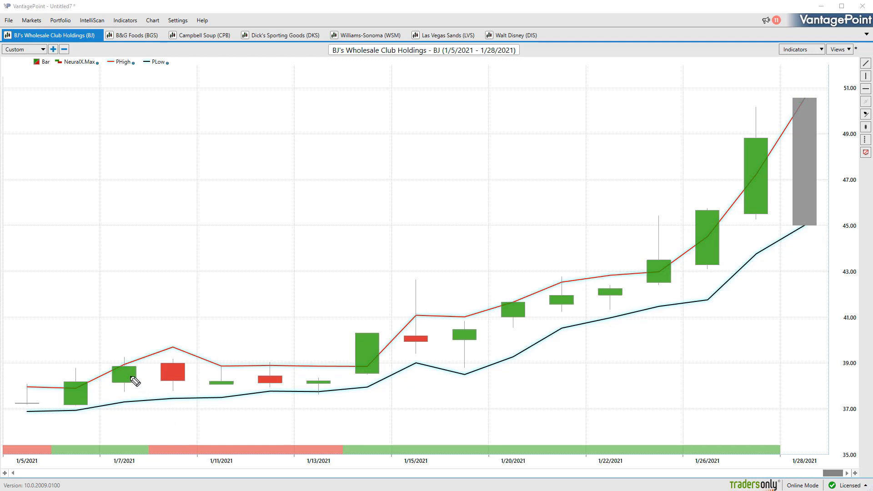
{"action": "left_click", "coordinate": [106, 377]}
{"action": "left_click_drag", "start_coordinate": [109, 376], "coordinate": [306, 365]}
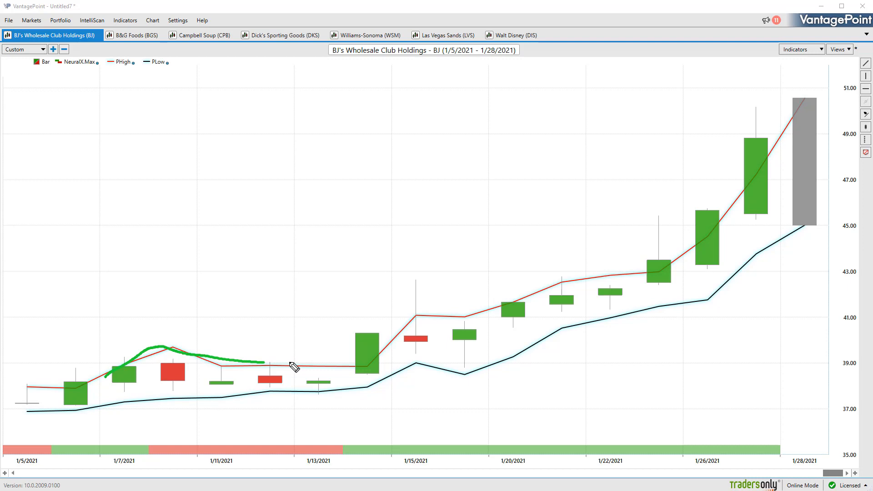
{"action": "left_click_drag", "start_coordinate": [99, 409], "coordinate": [273, 390]}
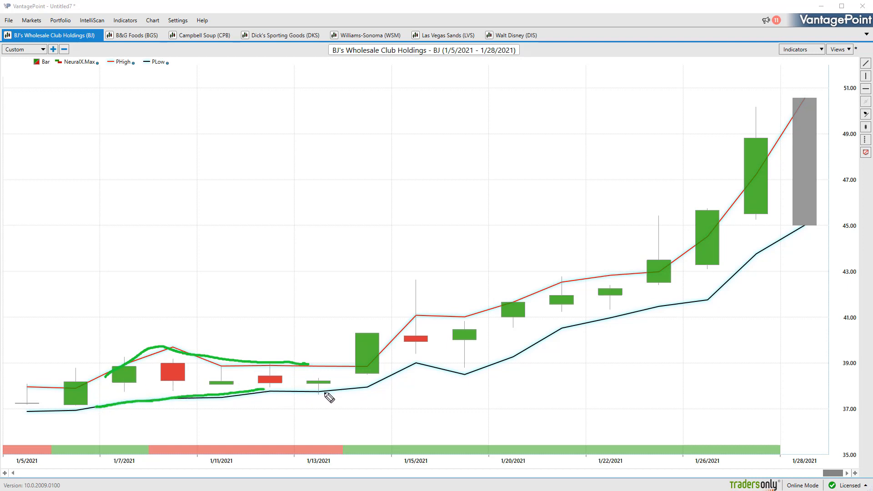
{"action": "left_click_drag", "start_coordinate": [318, 390], "coordinate": [318, 396]}
{"action": "key", "text": "e"}
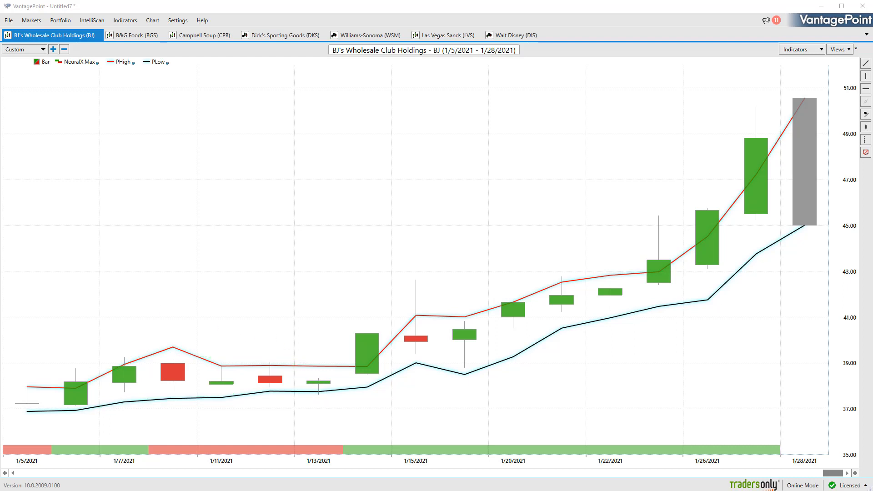
{"action": "key", "text": "Page_Down"}
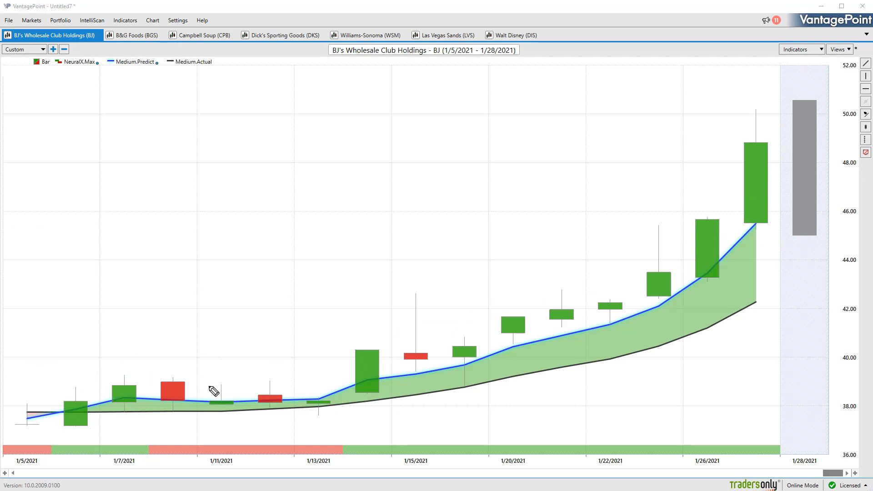
Bracket and underline the flat stretch of bars around 1/11, then erase the ink.
{"action": "left_click_drag", "start_coordinate": [202, 372], "coordinate": [198, 414]}
{"action": "left_click_drag", "start_coordinate": [283, 384], "coordinate": [286, 413]}
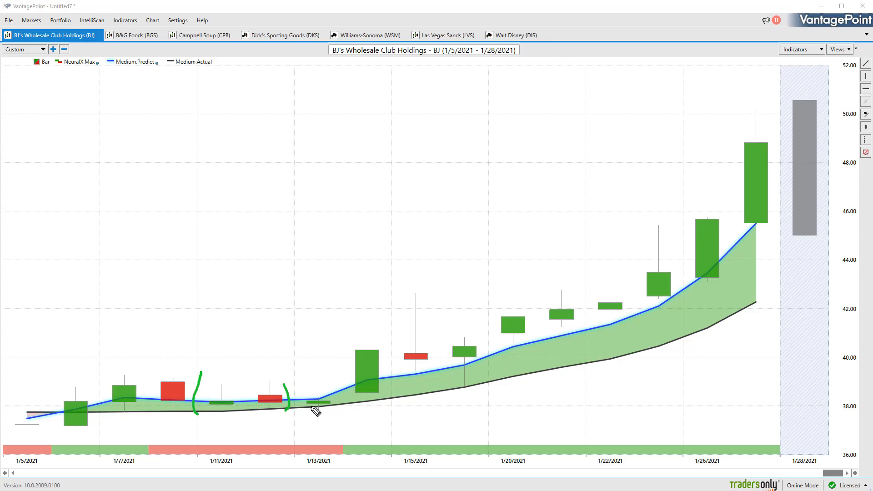
{"action": "mouse_move", "coordinate": [230, 414]}
{"action": "left_mouse_down"}
{"action": "mouse_move", "coordinate": [276, 413]}
{"action": "mouse_move", "coordinate": [271, 418]}
{"action": "left_mouse_up"}
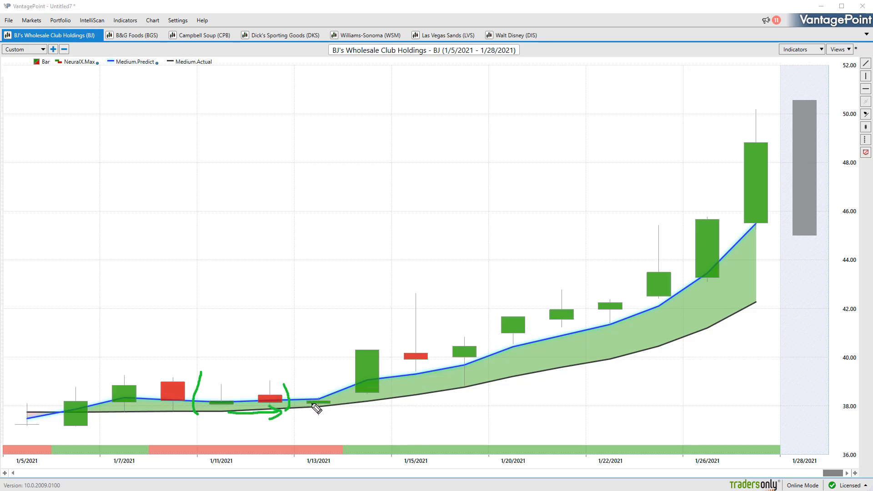
{"action": "key", "text": "e"}
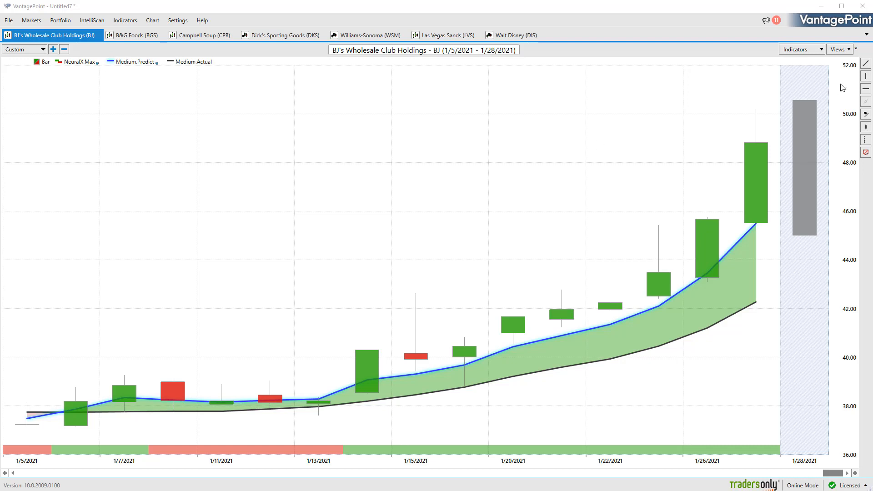
Draw a trendline from the 1/27 high down to the 1/7 bar and attach a ProfitCalc box.
{"action": "left_click", "coordinate": [864, 65]}
{"action": "left_click_drag", "start_coordinate": [753, 144], "coordinate": [290, 334]}
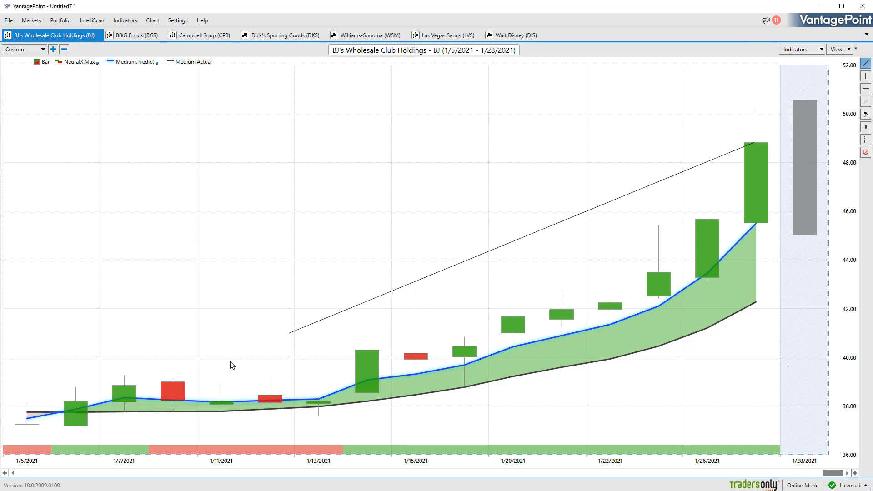
{"action": "left_click_drag", "start_coordinate": [231, 365], "coordinate": [121, 401]}
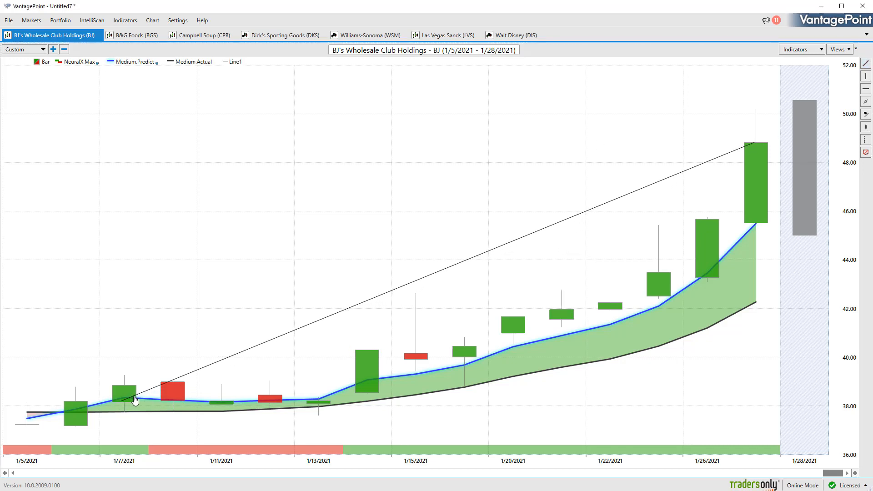
{"action": "right_click", "coordinate": [134, 401]}
{"action": "left_click", "coordinate": [163, 405]}
Move the profit box up, circle its 27.81% gain and $5,310.00 profit, then open B&G Foods (BGS).
{"action": "left_click_drag", "start_coordinate": [75, 380], "coordinate": [117, 295]}
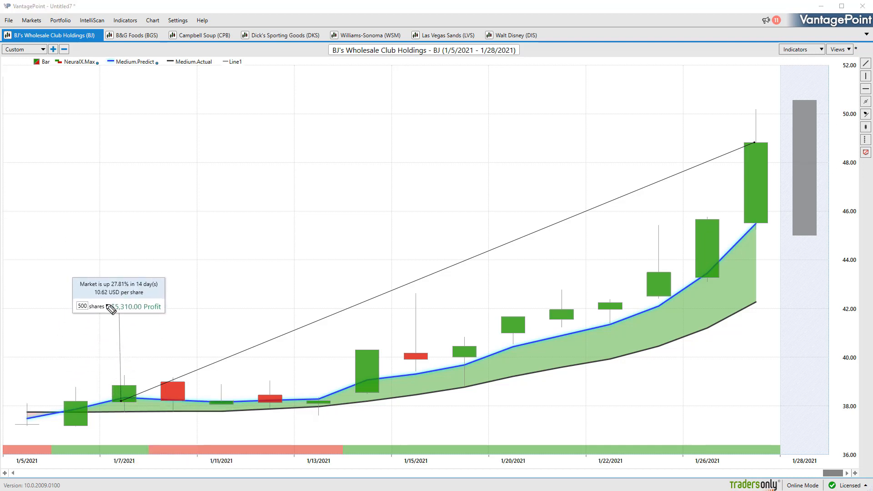
{"action": "left_click_drag", "start_coordinate": [110, 273], "coordinate": [110, 289]}
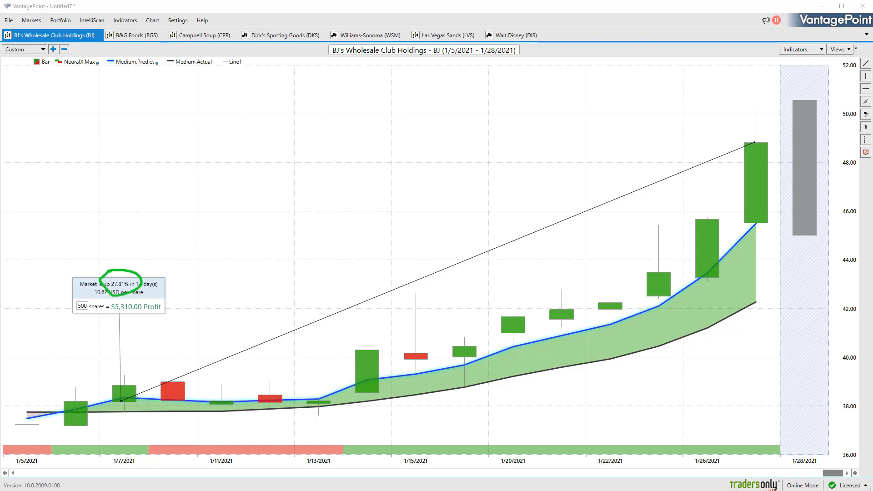
{"action": "left_click_drag", "start_coordinate": [69, 316], "coordinate": [133, 315]}
{"action": "left_click", "coordinate": [125, 36]}
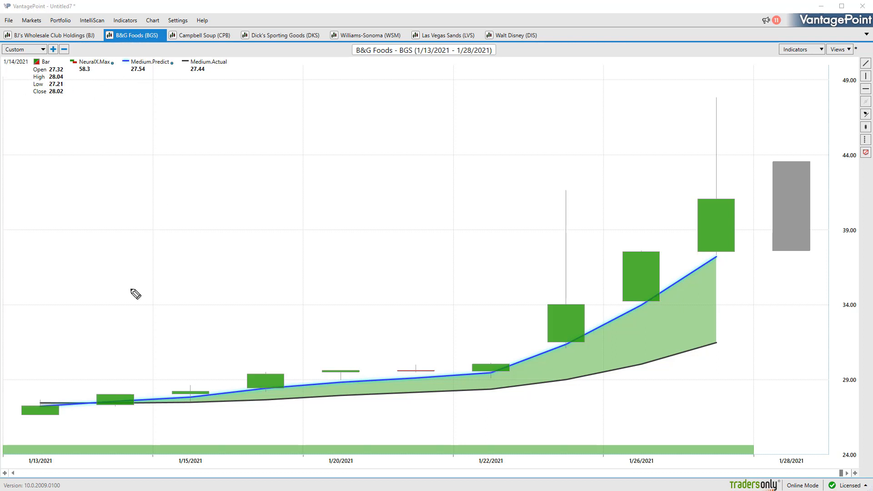
Circle the 1/14 crossover bar with arrows, clear them, and toggle to the PHigh/PLow lines.
{"action": "mouse_move", "coordinate": [116, 389]}
{"action": "left_mouse_down"}
{"action": "mouse_move", "coordinate": [151, 358]}
{"action": "mouse_move", "coordinate": [145, 365]}
{"action": "left_mouse_up"}
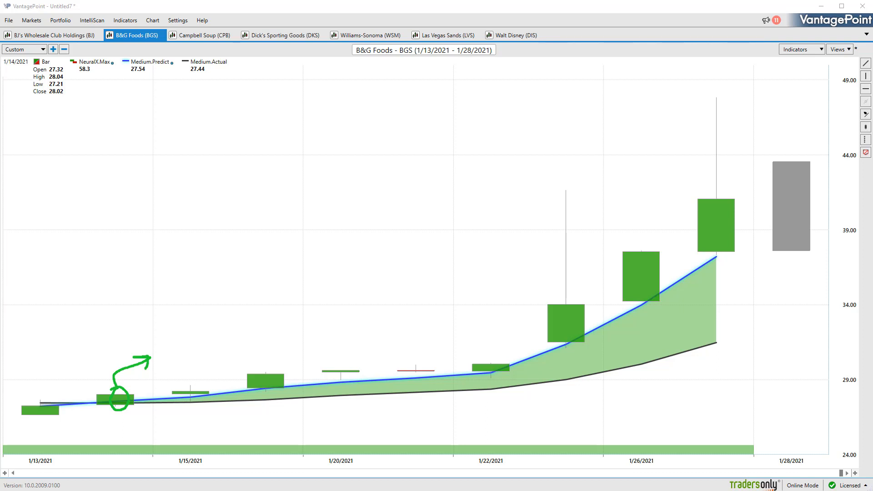
{"action": "key", "text": "Escape"}
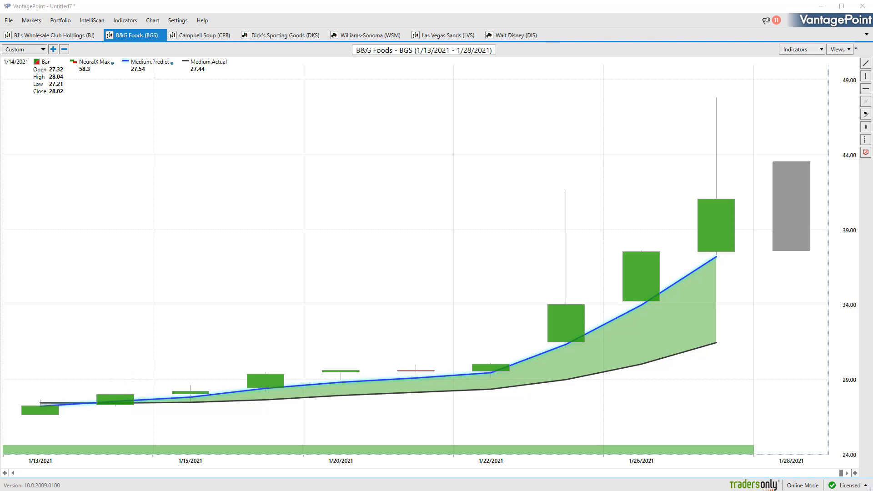
{"action": "mouse_move", "coordinate": [116, 388]}
{"action": "left_mouse_down"}
{"action": "mouse_move", "coordinate": [116, 412]}
{"action": "mouse_move", "coordinate": [140, 358]}
{"action": "mouse_move", "coordinate": [151, 359]}
{"action": "left_mouse_up"}
{"action": "left_click_drag", "start_coordinate": [147, 438], "coordinate": [239, 430]}
{"action": "left_click_drag", "start_coordinate": [239, 431], "coordinate": [222, 440]}
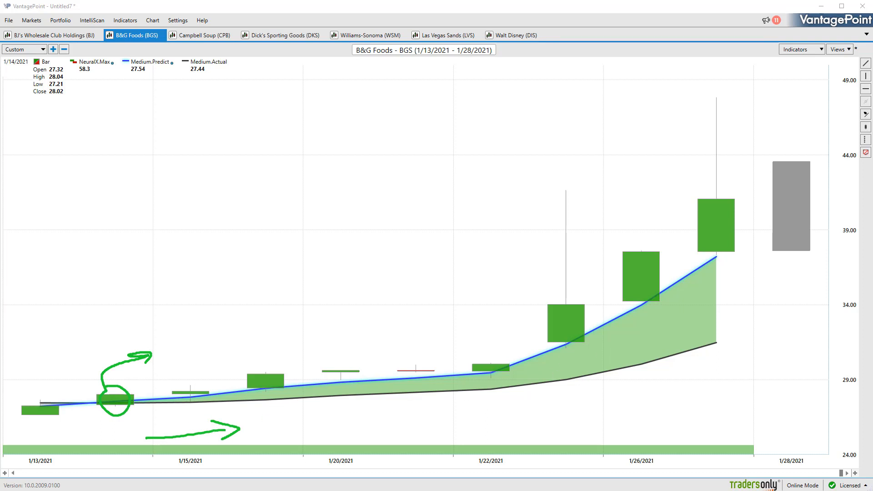
{"action": "key", "text": "Escape"}
{"action": "key", "text": "Page_Down"}
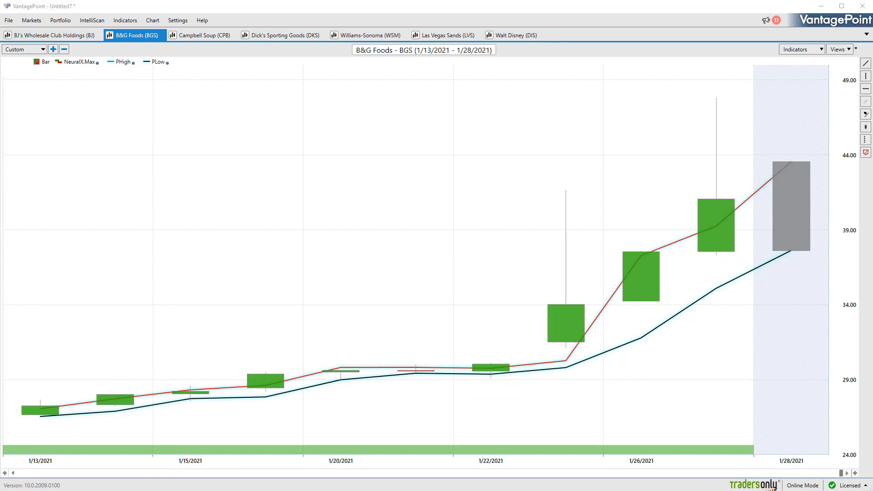
Tick the 1/15–1/22 bars touching PLow, draw a rising arrow, clear, and toggle back to Medium.Predict/Actual.
{"action": "left_click_drag", "start_coordinate": [202, 394], "coordinate": [184, 402]}
{"action": "left_click_drag", "start_coordinate": [349, 374], "coordinate": [334, 386]}
{"action": "left_click_drag", "start_coordinate": [425, 372], "coordinate": [412, 380]}
{"action": "left_click_drag", "start_coordinate": [495, 372], "coordinate": [482, 380]}
{"action": "mouse_move", "coordinate": [461, 303]}
{"action": "left_mouse_down"}
{"action": "mouse_move", "coordinate": [477, 234]}
{"action": "mouse_move", "coordinate": [644, 181]}
{"action": "mouse_move", "coordinate": [631, 204]}
{"action": "left_mouse_up"}
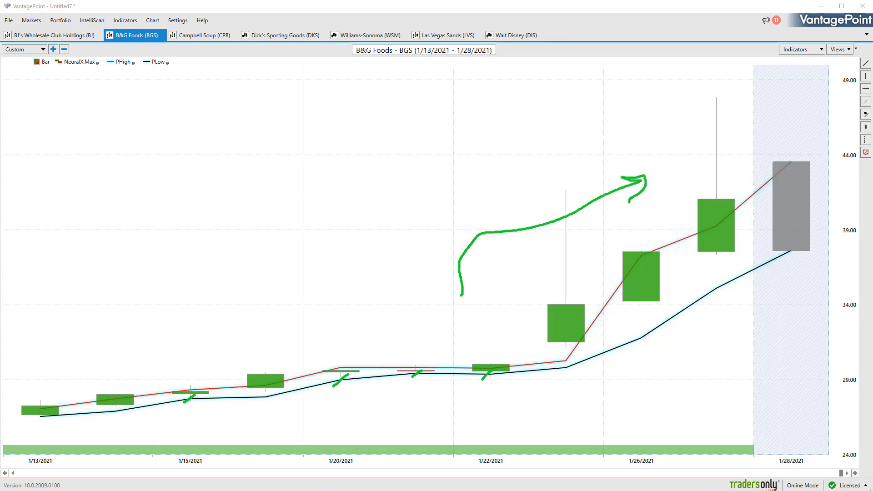
{"action": "key", "text": "e"}
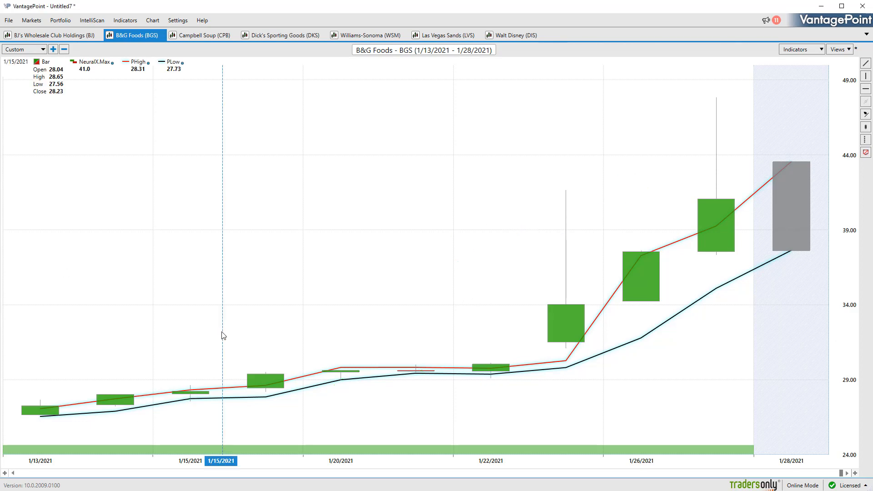
{"action": "key", "text": "Page_Down"}
{"action": "left_click", "coordinate": [865, 64]}
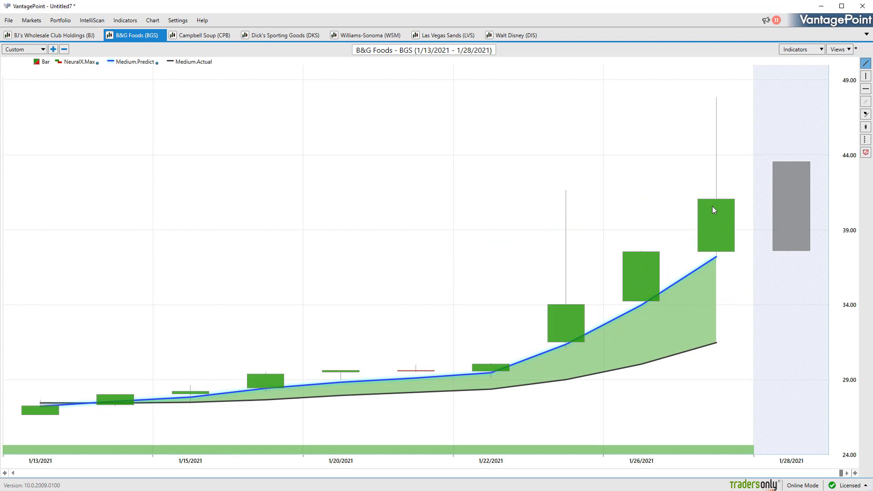
{"action": "left_click_drag", "start_coordinate": [717, 199], "coordinate": [191, 402]}
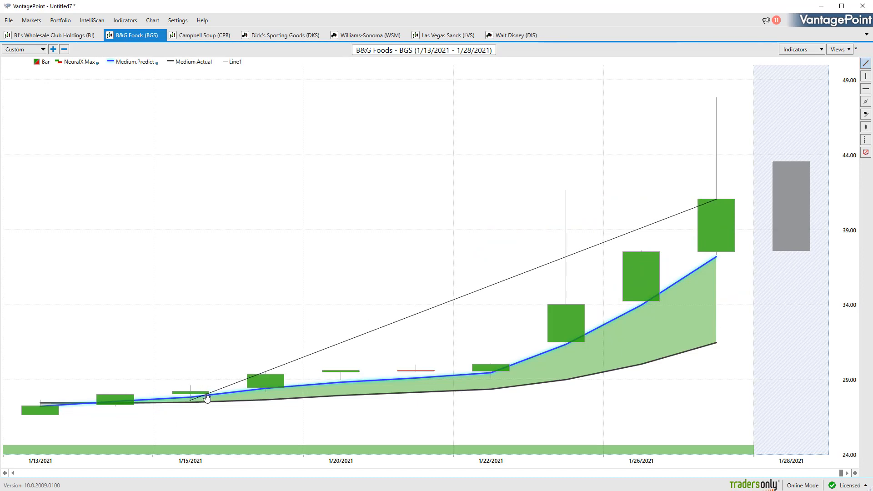
{"action": "right_click", "coordinate": [207, 397]}
{"action": "left_click", "coordinate": [240, 402]}
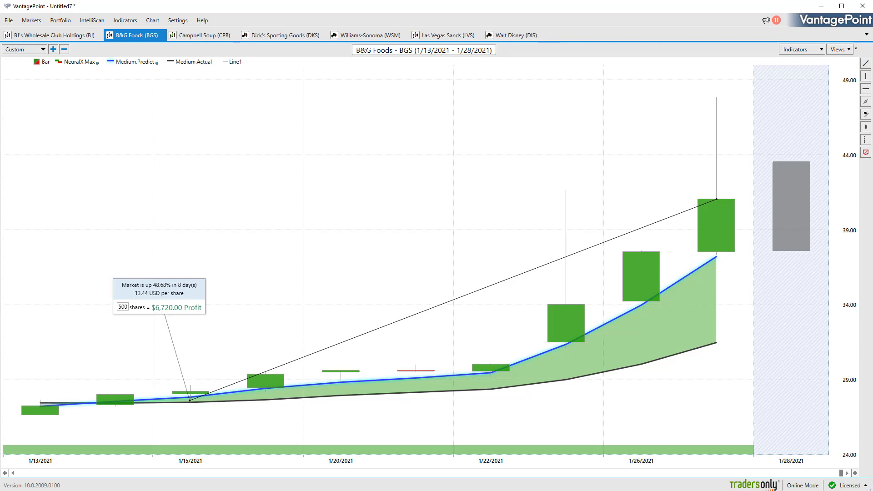
{"action": "left_click_drag", "start_coordinate": [157, 280], "coordinate": [191, 289]}
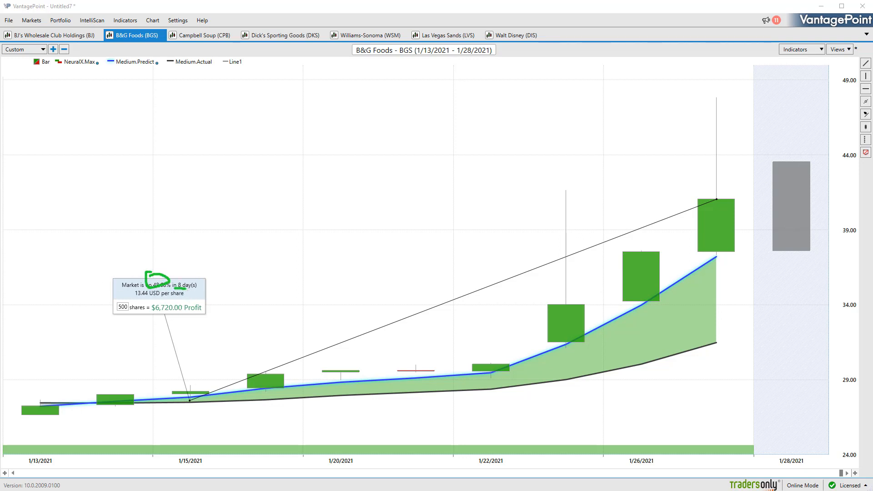
{"action": "left_click_drag", "start_coordinate": [112, 319], "coordinate": [179, 315]}
Open the Campbell Soup (CPB) chart, circle the 1/21 candle, clear the ink and inspect the 1/21 bar.
{"action": "left_click", "coordinate": [200, 35]}
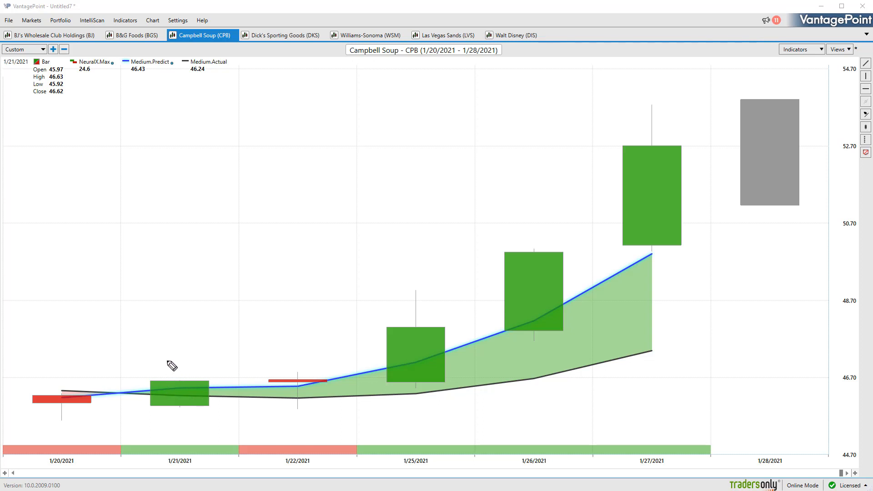
{"action": "left_click_drag", "start_coordinate": [163, 376], "coordinate": [204, 344]}
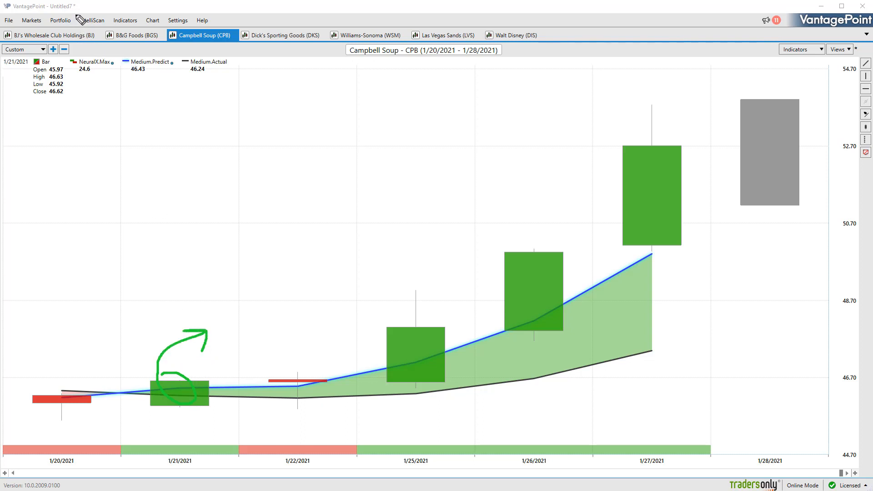
{"action": "mouse_move", "coordinate": [75, 15]}
{"action": "left_mouse_down"}
{"action": "mouse_move", "coordinate": [72, 23]}
{"action": "mouse_move", "coordinate": [109, 30]}
{"action": "left_mouse_up"}
{"action": "key", "text": "e"}
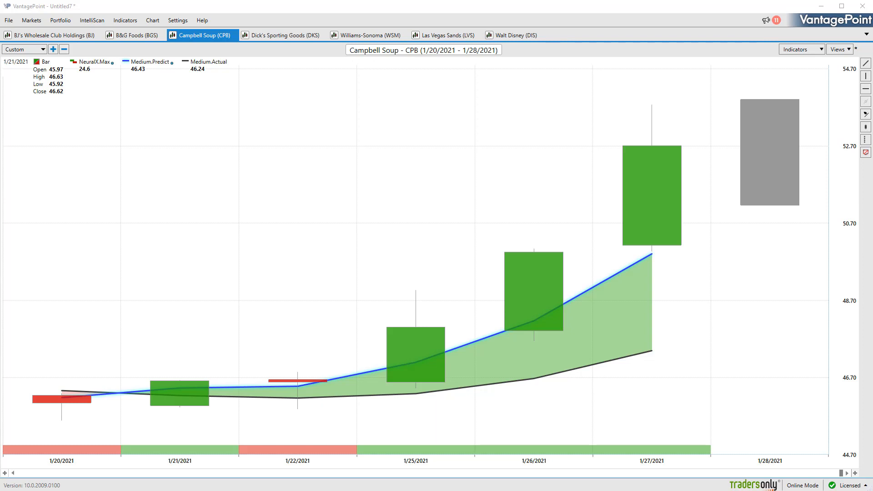
{"action": "left_click", "coordinate": [182, 342]}
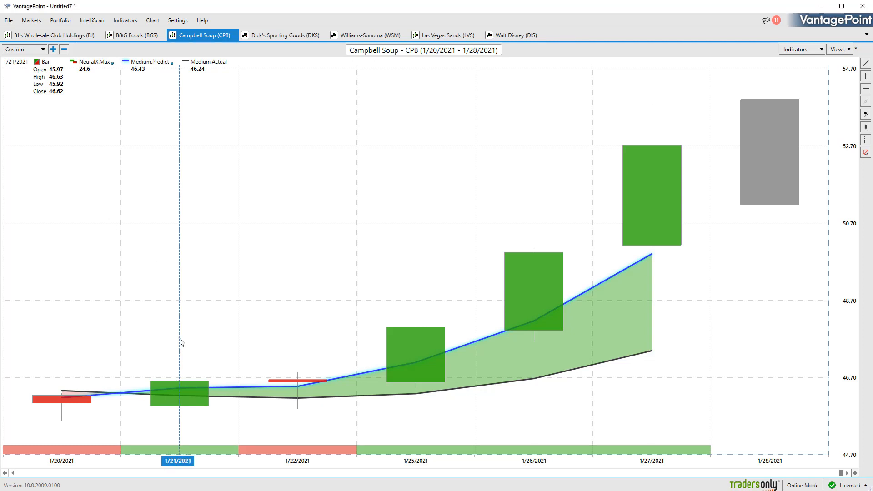
Toggle to PHigh/PLow lines with F7, mark the 1/22 low, then clear the marks.
{"action": "key", "text": "F7"}
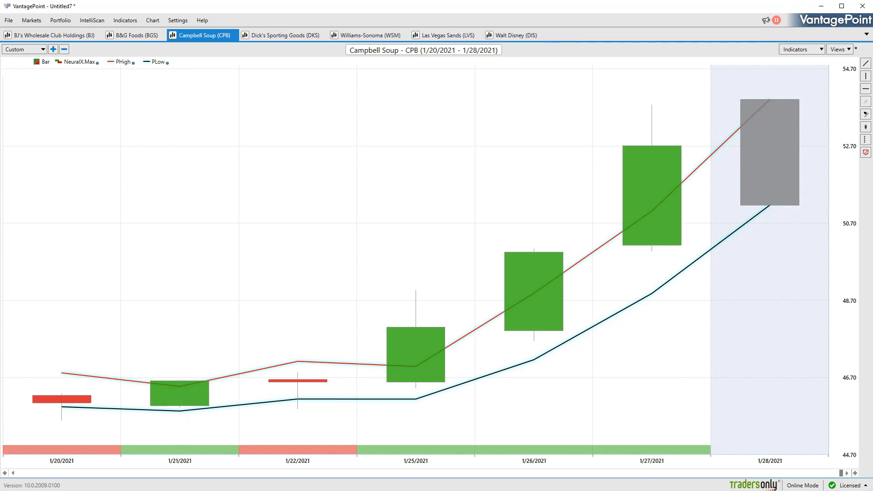
{"action": "left_click_drag", "start_coordinate": [290, 383], "coordinate": [301, 402]}
{"action": "left_click_drag", "start_coordinate": [303, 400], "coordinate": [310, 400]}
{"action": "left_click_drag", "start_coordinate": [298, 402], "coordinate": [303, 404]}
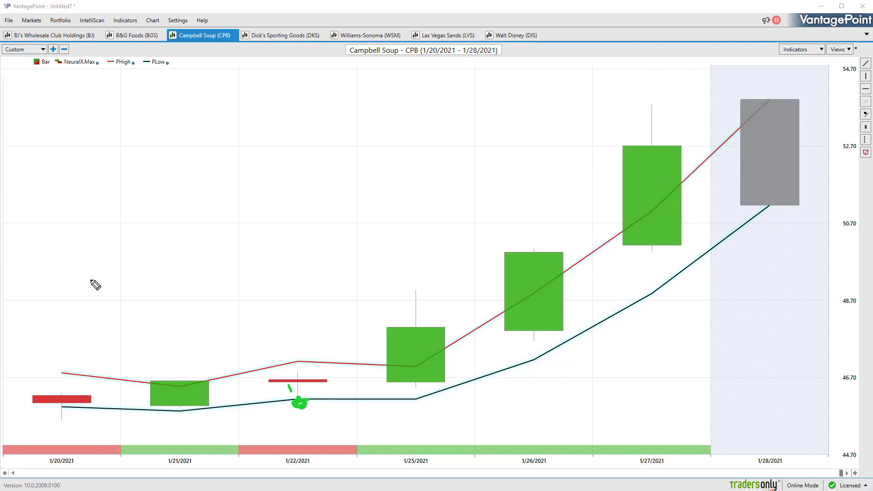
{"action": "key", "text": "e"}
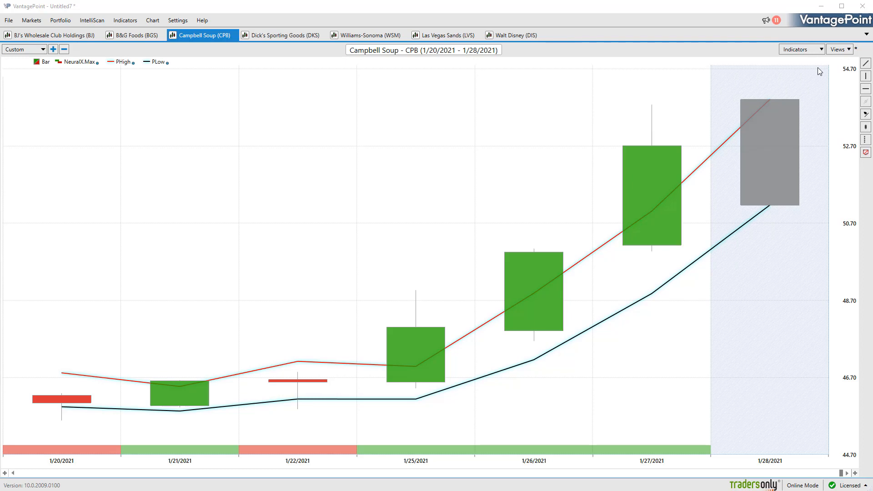
Draw a trendline from the 1/22 low to the 1/27 top and attach a ProfitCalc box.
{"action": "left_click_drag", "start_coordinate": [651, 146], "coordinate": [298, 401]}
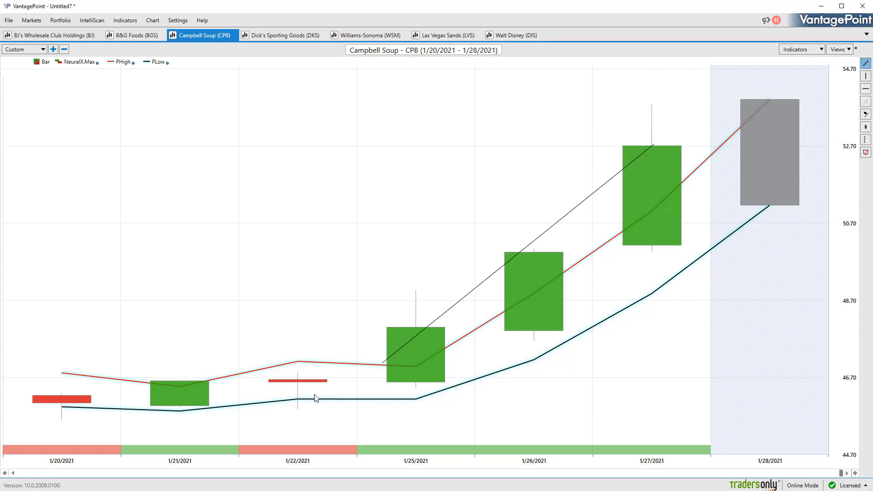
{"action": "right_click", "coordinate": [328, 383]}
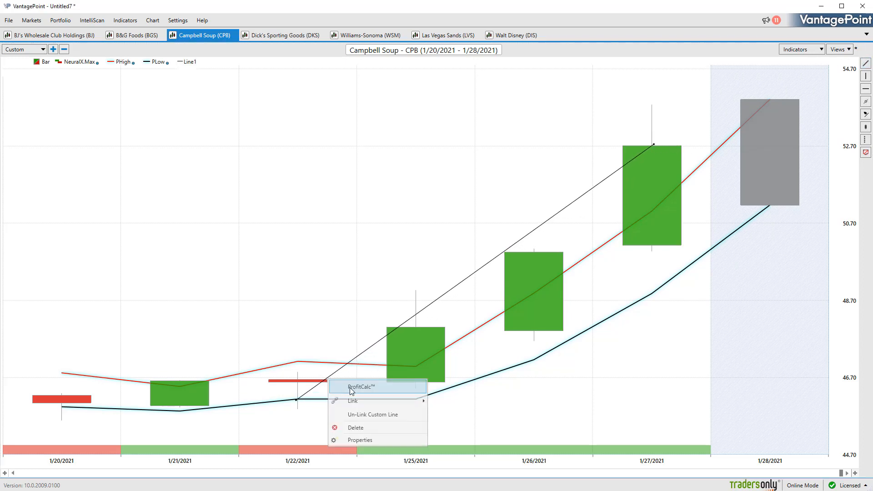
{"action": "left_click", "coordinate": [354, 386]}
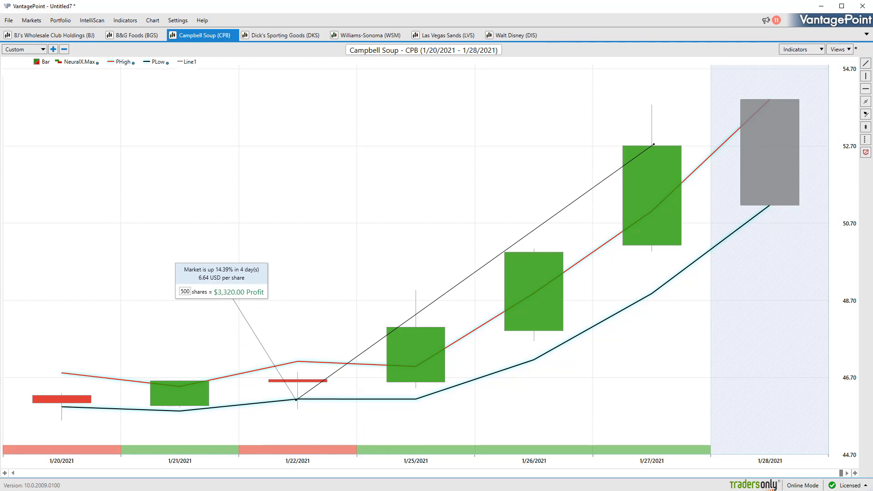
Circle the 14.39% callout, underline the gain and profit total, clear, and open Dick's Sporting Goods (DKS).
{"action": "left_click_drag", "start_coordinate": [187, 259], "coordinate": [194, 258]}
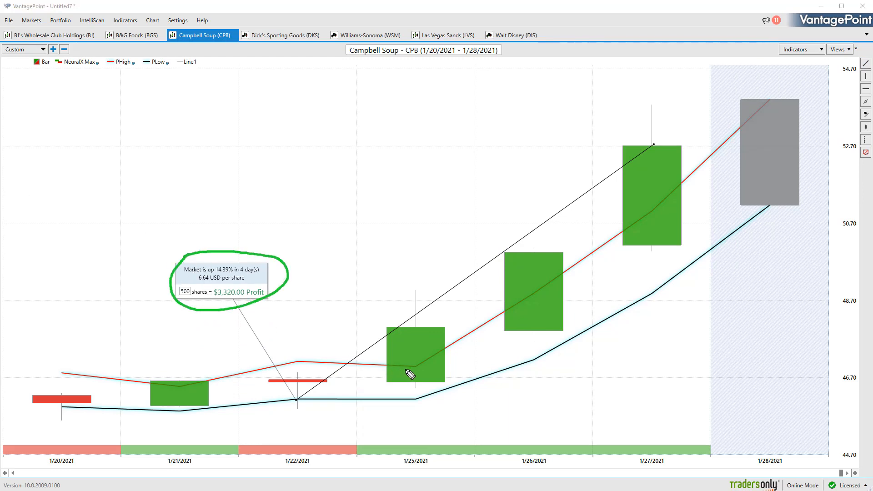
{"action": "left_click_drag", "start_coordinate": [216, 278], "coordinate": [226, 274]}
{"action": "left_click_drag", "start_coordinate": [182, 302], "coordinate": [233, 300]}
{"action": "key", "text": "e"}
{"action": "left_click", "coordinate": [279, 35]}
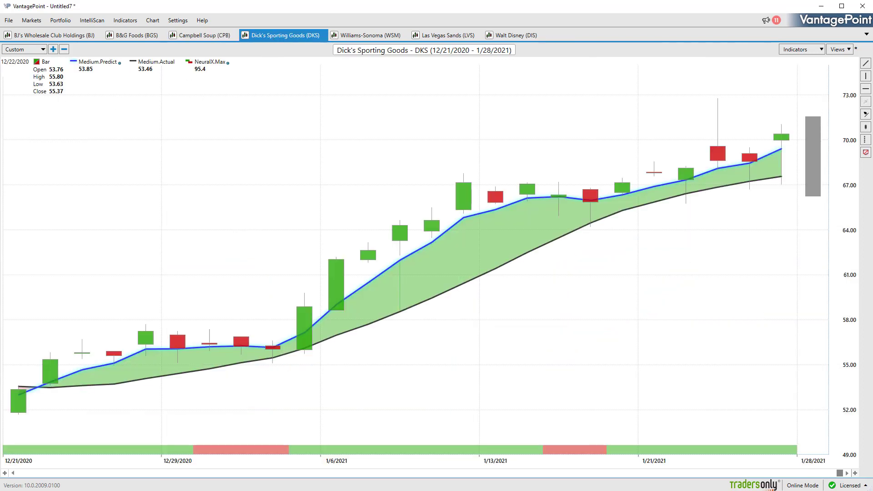
Mark the first DKS crossover and the long uptrend with pen annotations, then clear them.
{"action": "left_click_drag", "start_coordinate": [48, 381], "coordinate": [63, 331]}
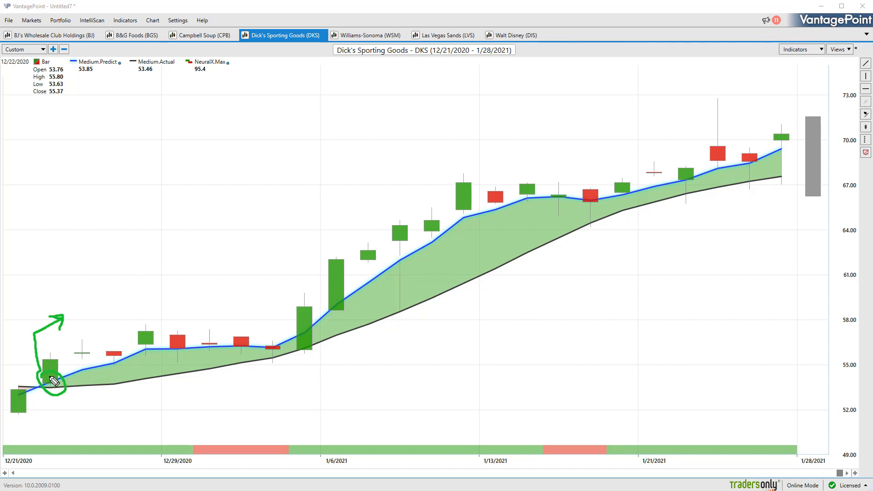
{"action": "left_click_drag", "start_coordinate": [113, 294], "coordinate": [115, 305]}
{"action": "mouse_move", "coordinate": [135, 272]}
{"action": "left_mouse_down"}
{"action": "mouse_move", "coordinate": [672, 104]}
{"action": "mouse_move", "coordinate": [651, 116]}
{"action": "left_mouse_up"}
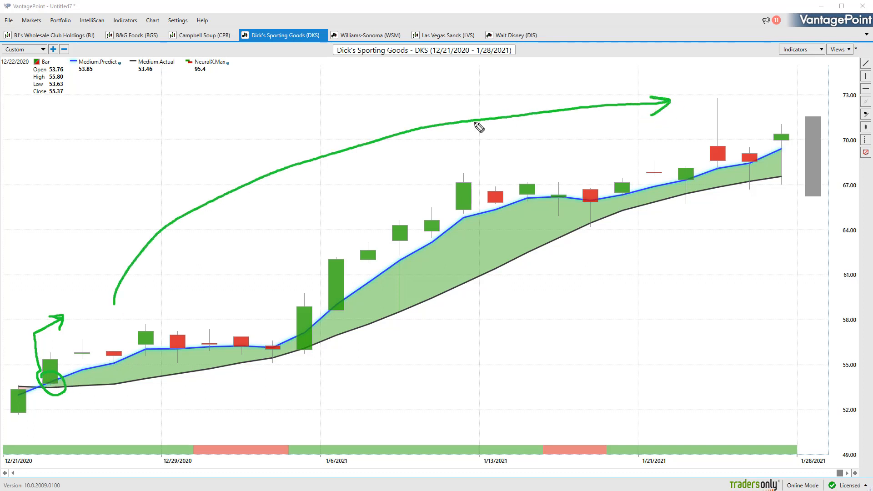
{"action": "key", "text": "Escape"}
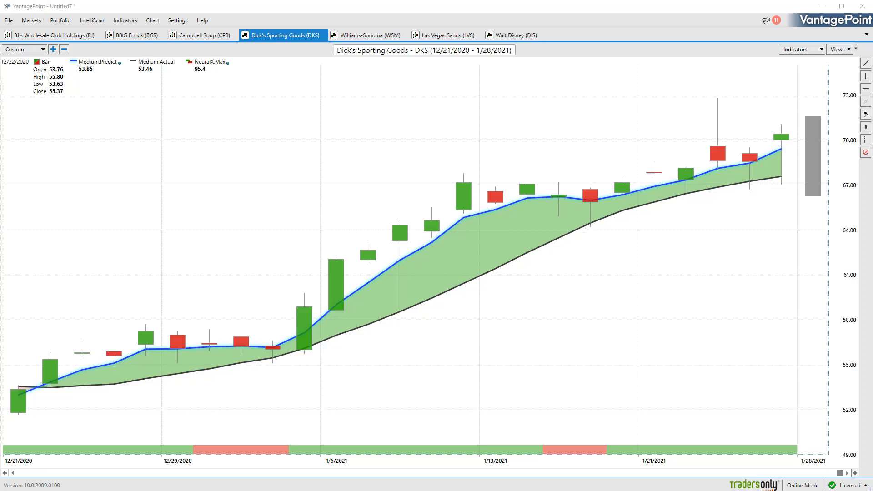
Highlight the flat late-December candles and the predicted-line dip, clear the marks, and show PHigh/PLow lines.
{"action": "left_click", "coordinate": [201, 244]}
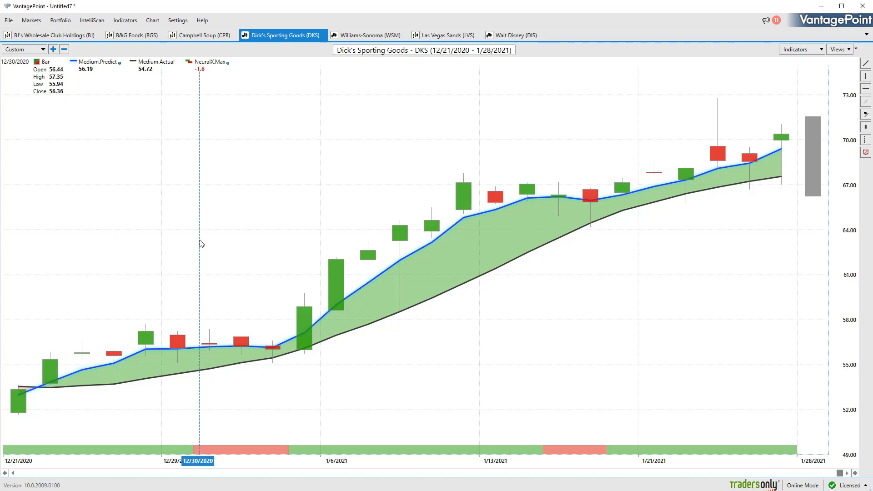
{"action": "left_click", "coordinate": [51, 361]}
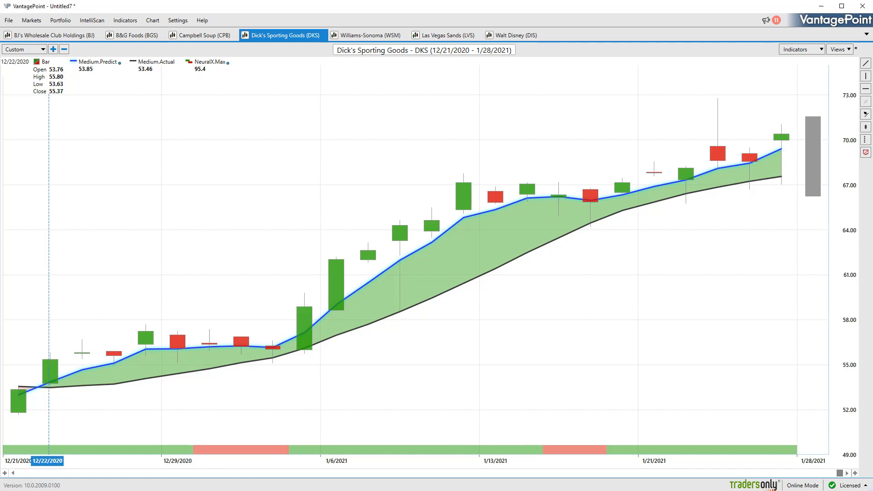
{"action": "left_click_drag", "start_coordinate": [229, 330], "coordinate": [229, 355]}
{"action": "left_click_drag", "start_coordinate": [284, 335], "coordinate": [284, 357]}
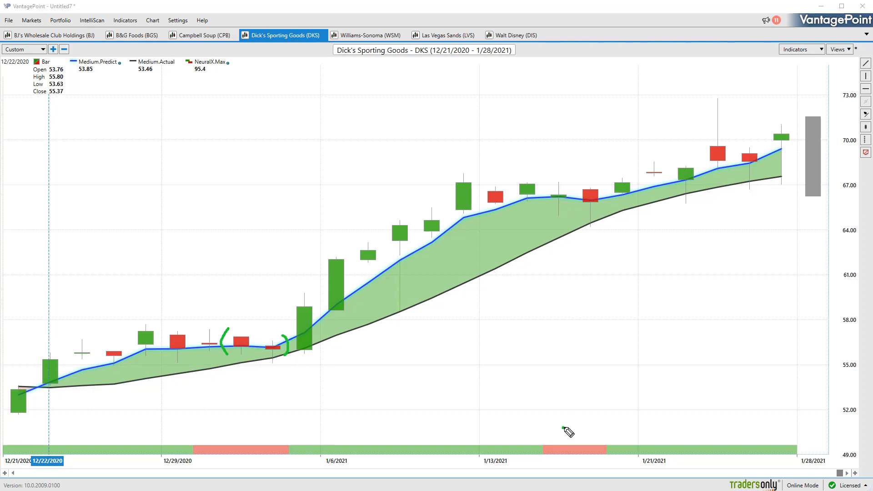
{"action": "mouse_move", "coordinate": [547, 428]}
{"action": "left_mouse_down"}
{"action": "mouse_move", "coordinate": [577, 428]}
{"action": "mouse_move", "coordinate": [567, 438]}
{"action": "left_mouse_up"}
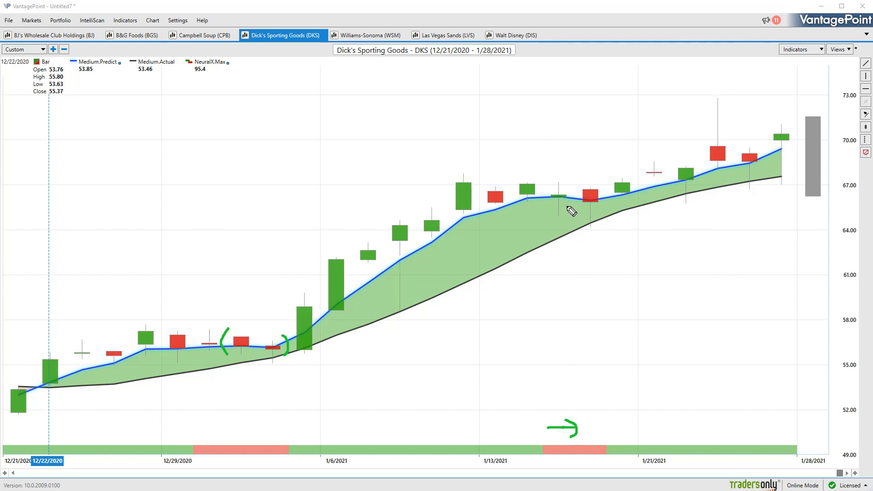
{"action": "left_click_drag", "start_coordinate": [571, 193], "coordinate": [573, 201]}
{"action": "left_click_drag", "start_coordinate": [576, 202], "coordinate": [573, 198]}
{"action": "left_click_drag", "start_coordinate": [566, 205], "coordinate": [583, 224]}
{"action": "key", "text": "e"}
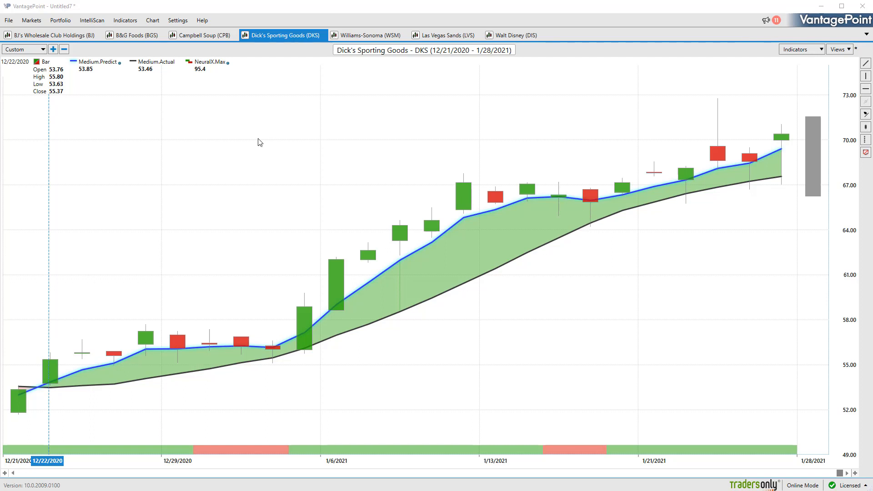
{"action": "key", "text": "Page_Down"}
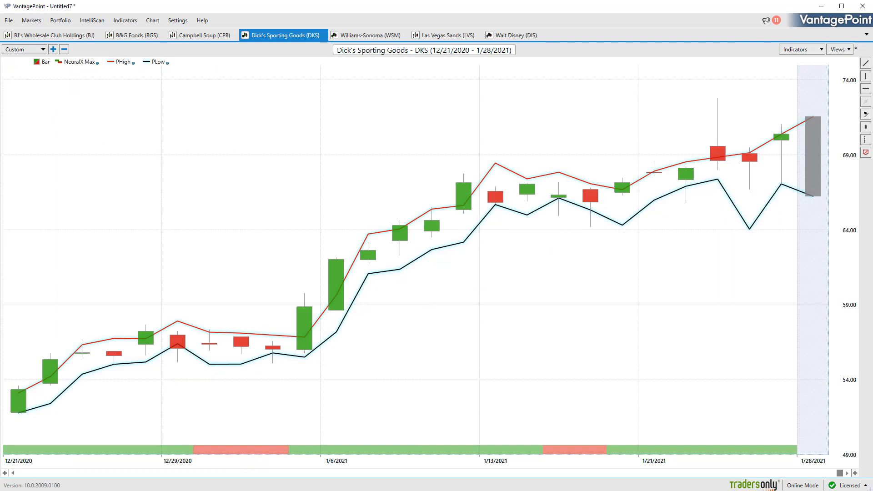
{"action": "left_click", "coordinate": [813, 118]}
{"action": "left_click_drag", "start_coordinate": [113, 364], "coordinate": [180, 338]}
{"action": "left_click_drag", "start_coordinate": [268, 356], "coordinate": [277, 350]}
{"action": "mouse_move", "coordinate": [494, 207]}
{"action": "left_mouse_down"}
{"action": "mouse_move", "coordinate": [564, 200]}
{"action": "mouse_move", "coordinate": [592, 208]}
{"action": "left_mouse_up"}
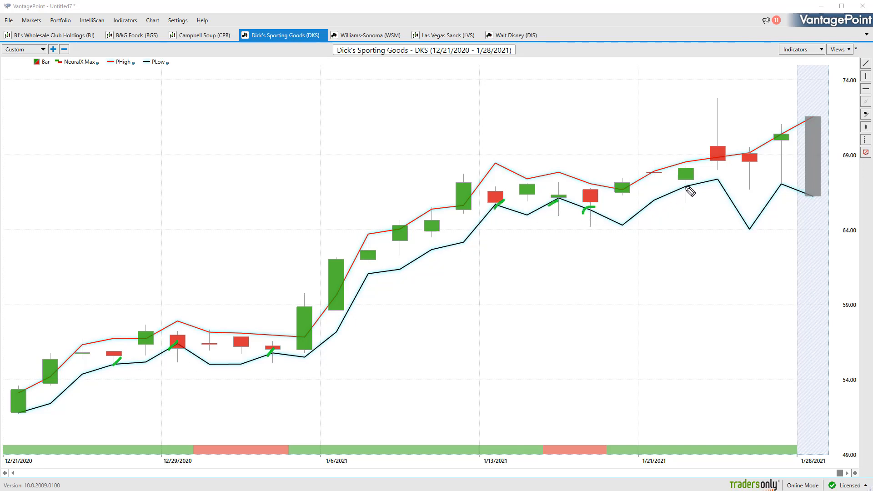
{"action": "left_click_drag", "start_coordinate": [780, 188], "coordinate": [790, 180]}
{"action": "left_click_drag", "start_coordinate": [102, 340], "coordinate": [101, 341]}
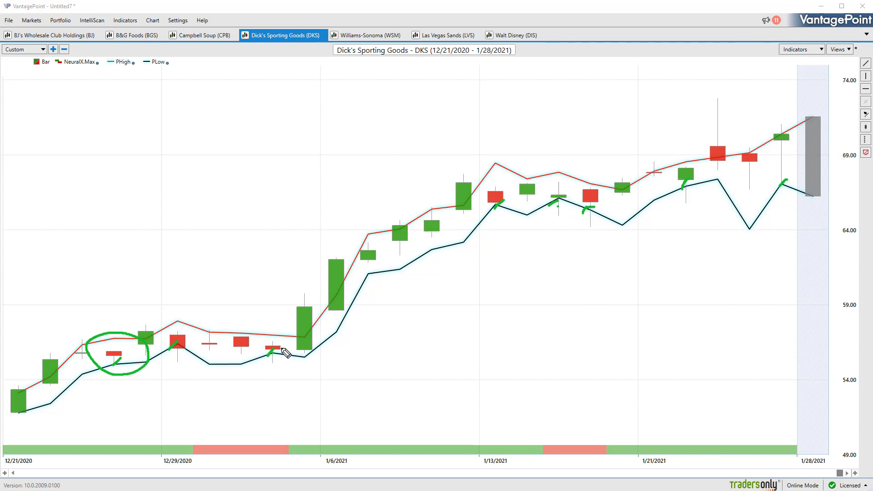
{"action": "mouse_move", "coordinate": [318, 356]}
{"action": "left_mouse_down"}
{"action": "mouse_move", "coordinate": [456, 263]}
{"action": "mouse_move", "coordinate": [452, 297]}
{"action": "left_mouse_up"}
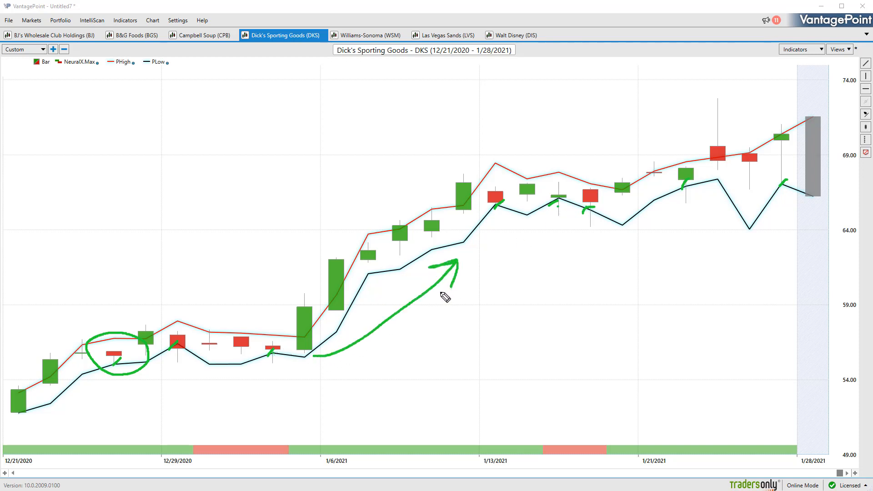
{"action": "key", "text": "e"}
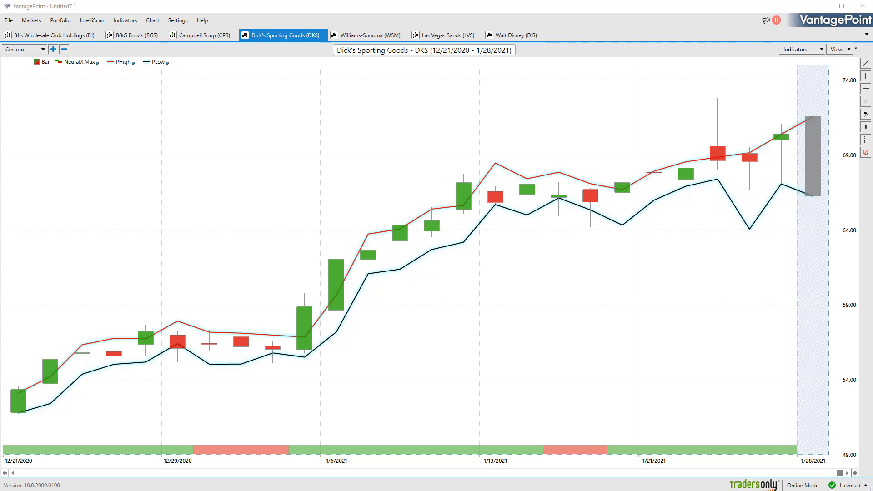
On the Medium Predict view add a rising trendline with a $7,220.00 (25.95%) ProfitCalc box, then load Williams-Sonoma.
{"action": "key", "text": "F7"}
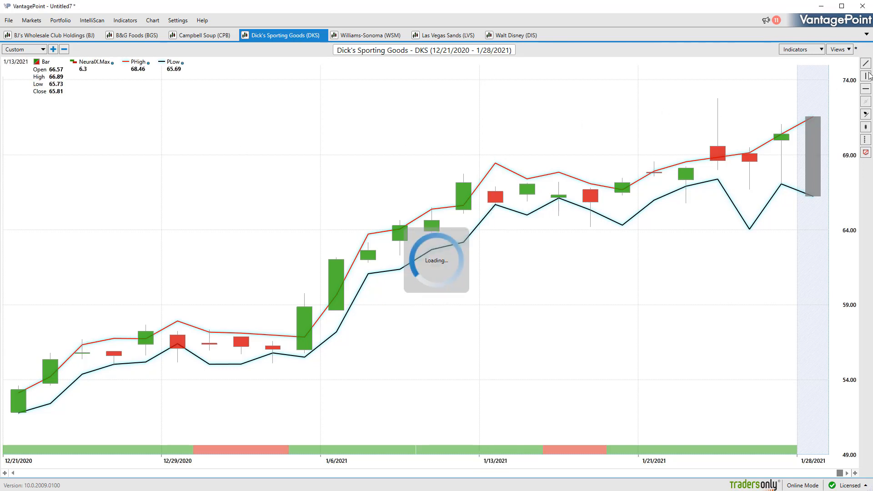
{"action": "left_click_drag", "start_coordinate": [782, 143], "coordinate": [80, 357]}
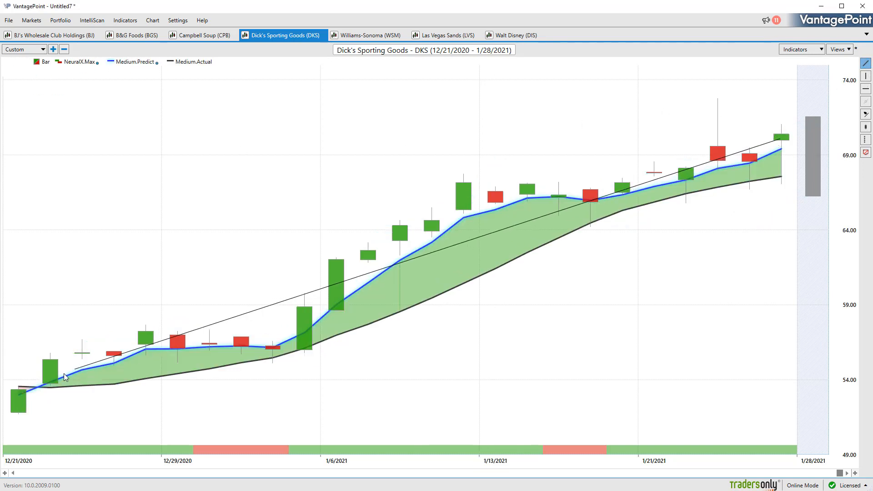
{"action": "right_click", "coordinate": [80, 354]}
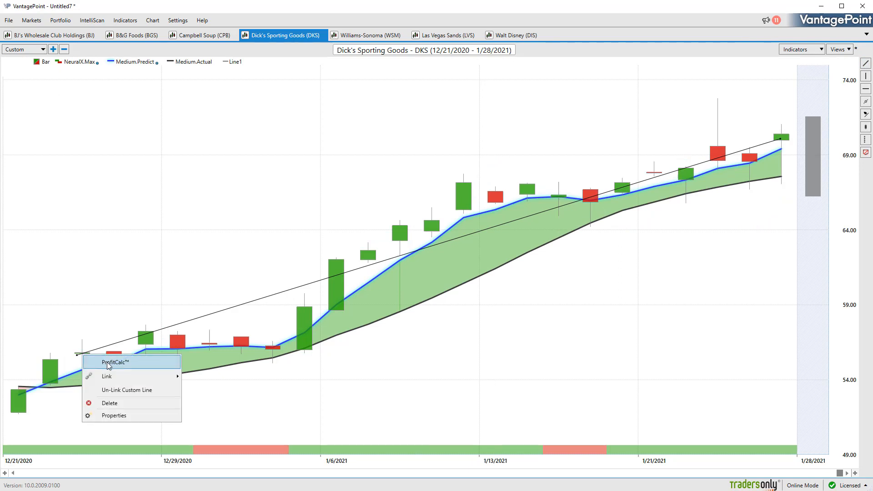
{"action": "left_click", "coordinate": [97, 357]}
{"action": "left_click_drag", "start_coordinate": [66, 342], "coordinate": [103, 269]}
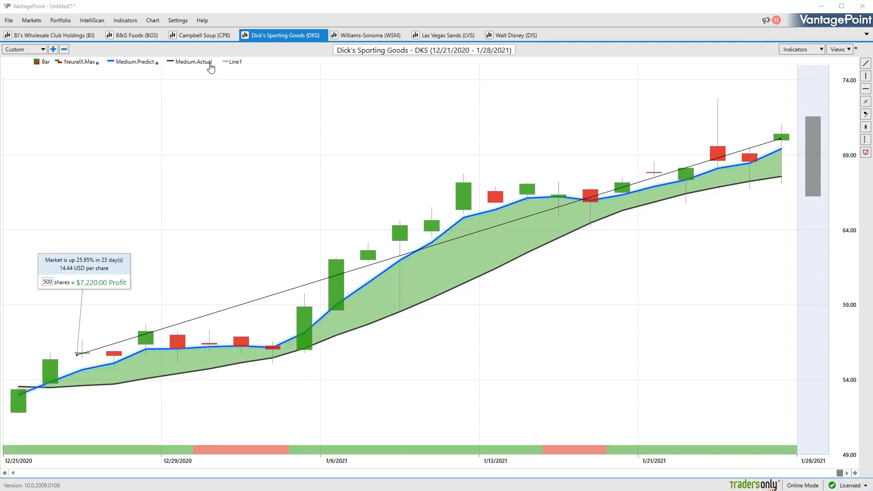
{"action": "left_click", "coordinate": [362, 35]}
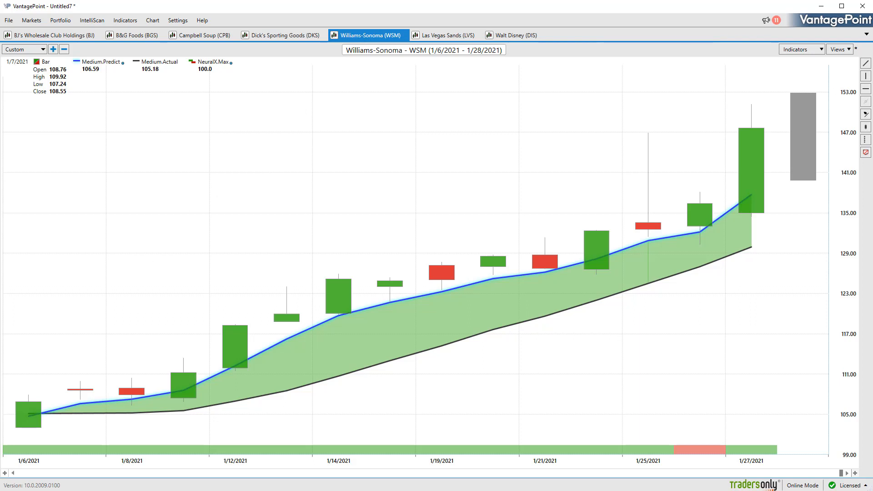
Circle the WSM crossover near the 1/7 bar, clear the pen marks, and show the PHigh/PLow lines.
{"action": "left_click_drag", "start_coordinate": [72, 402], "coordinate": [85, 392]}
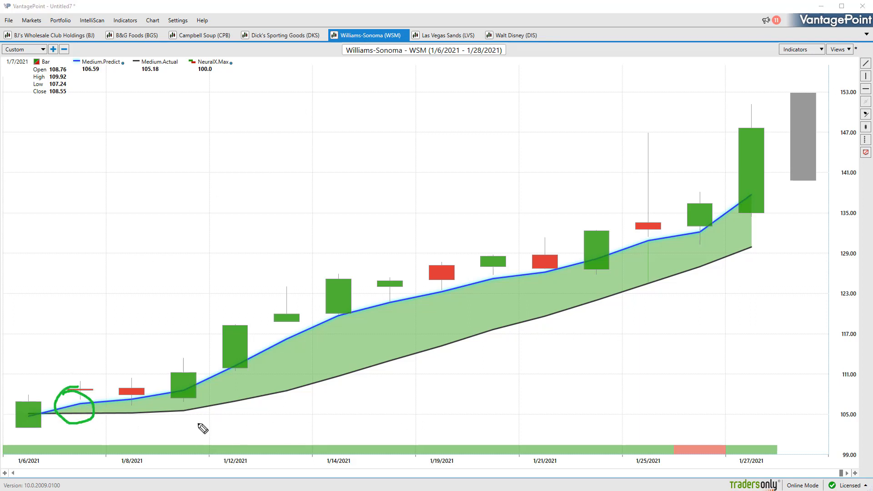
{"action": "left_click_drag", "start_coordinate": [691, 431], "coordinate": [702, 437]}
{"action": "key", "text": "Escape"}
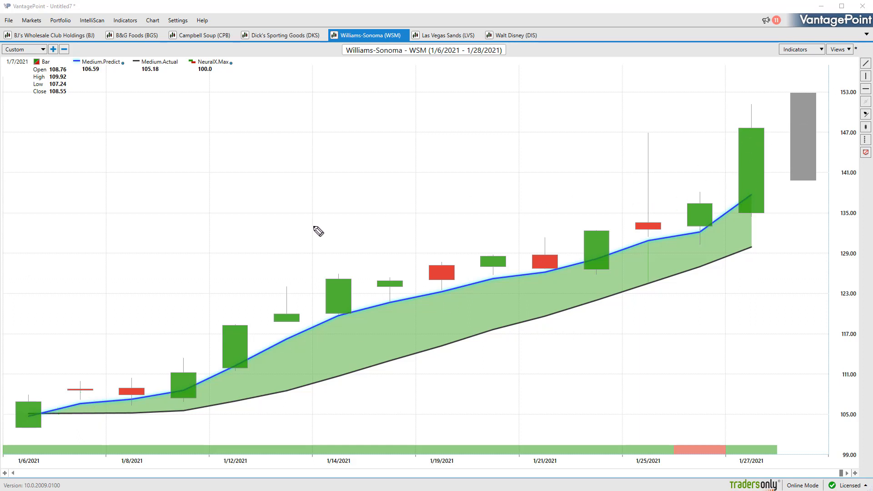
{"action": "mouse_move", "coordinate": [71, 392]}
{"action": "left_mouse_down"}
{"action": "mouse_move", "coordinate": [80, 407]}
{"action": "mouse_move", "coordinate": [89, 382]}
{"action": "left_mouse_up"}
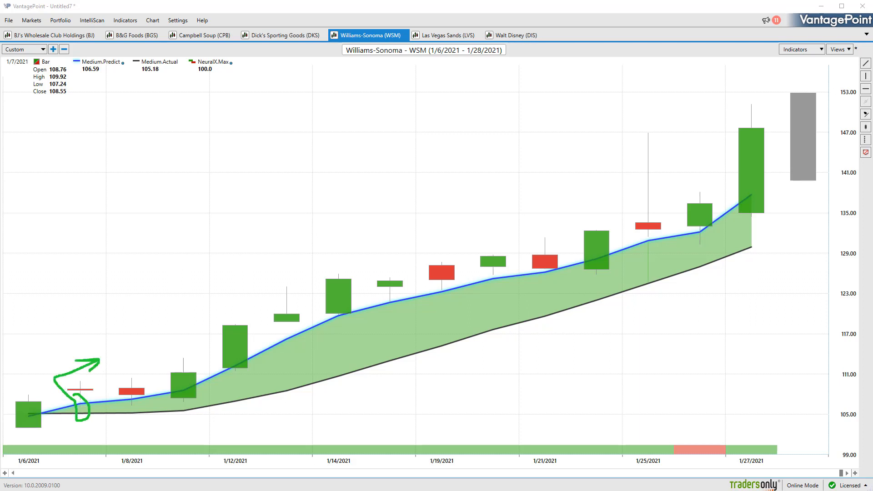
{"action": "key", "text": "Escape"}
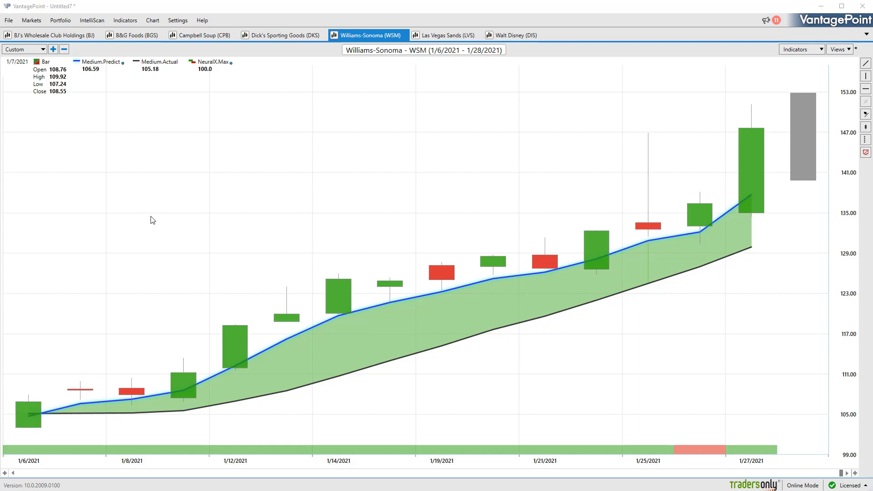
{"action": "key", "text": "Page_Down"}
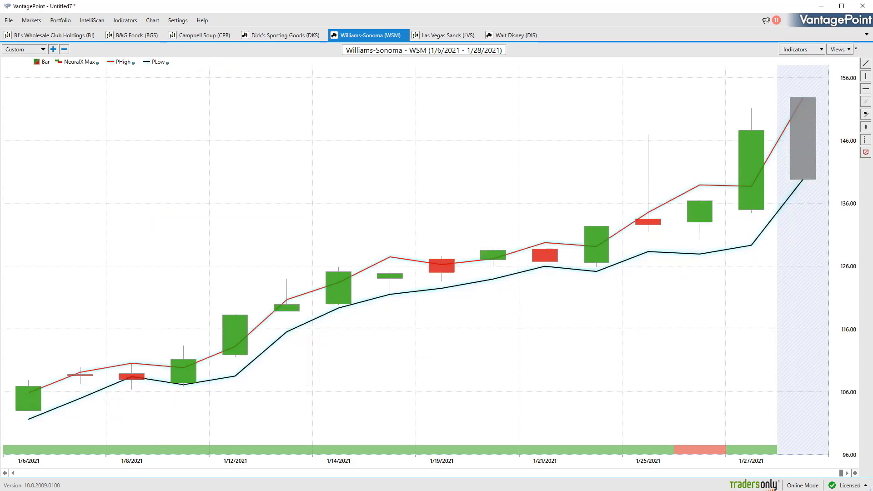
{"action": "left_click_drag", "start_coordinate": [131, 373], "coordinate": [190, 383]}
{"action": "key", "text": "Escape"}
{"action": "key", "text": "Page_Down"}
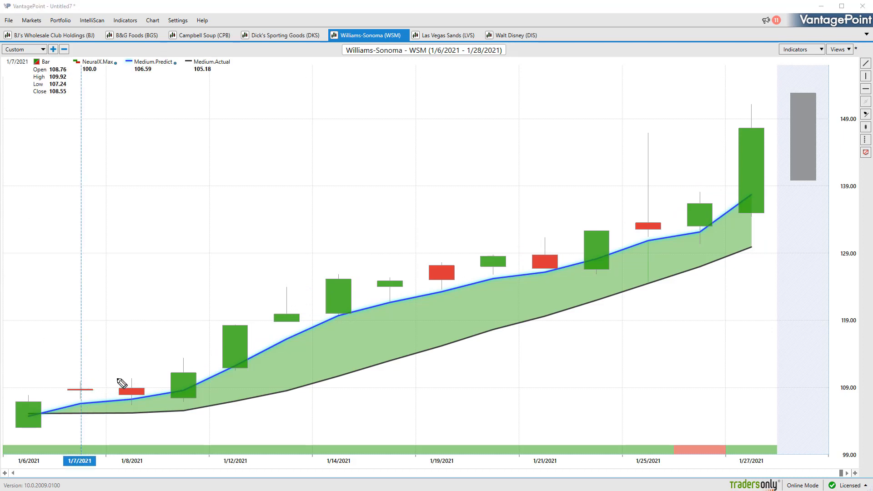
{"action": "left_click", "coordinate": [136, 403]}
{"action": "left_click", "coordinate": [186, 403]}
{"action": "left_click_drag", "start_coordinate": [128, 336], "coordinate": [254, 293]}
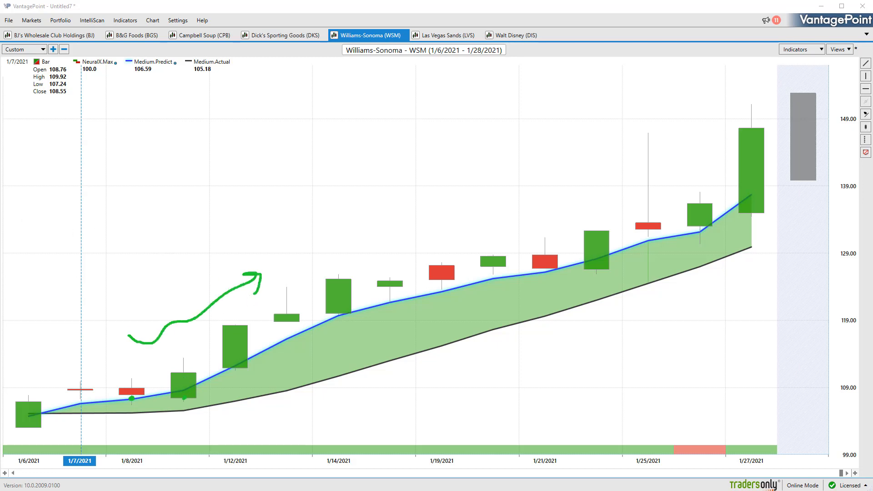
{"action": "key", "text": "Escape"}
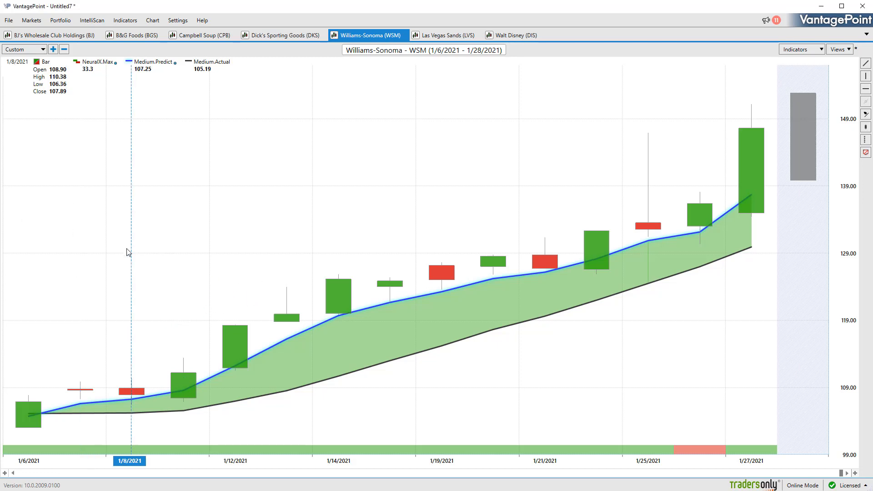
{"action": "key", "text": "Page_Down"}
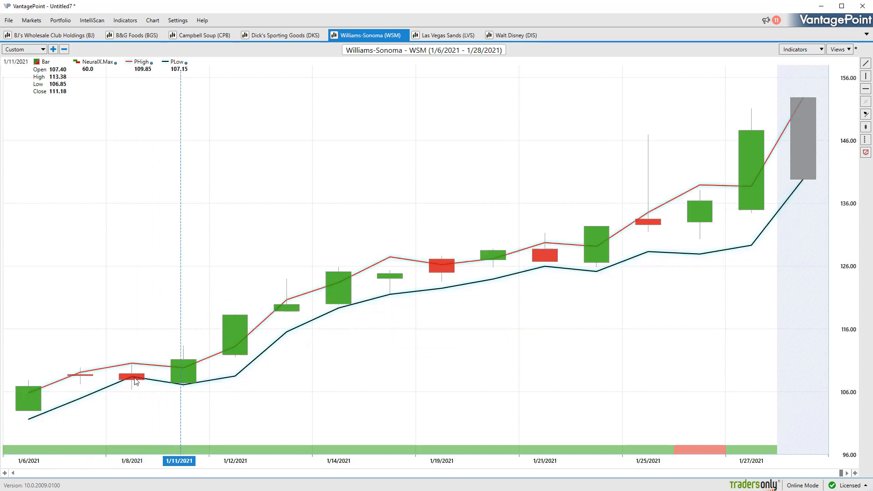
{"action": "mouse_move", "coordinate": [139, 357]}
{"action": "left_mouse_down"}
{"action": "mouse_move", "coordinate": [164, 363]}
{"action": "mouse_move", "coordinate": [167, 386]}
{"action": "left_mouse_up"}
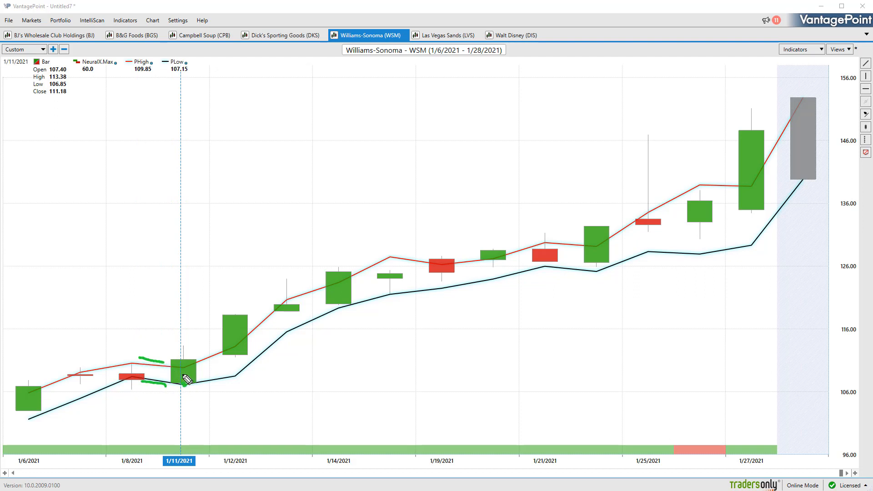
{"action": "left_click", "coordinate": [183, 385]}
{"action": "mouse_move", "coordinate": [342, 263]}
{"action": "left_mouse_down"}
{"action": "mouse_move", "coordinate": [349, 273]}
{"action": "mouse_move", "coordinate": [385, 247]}
{"action": "left_mouse_up"}
{"action": "left_click_drag", "start_coordinate": [369, 303], "coordinate": [384, 300]}
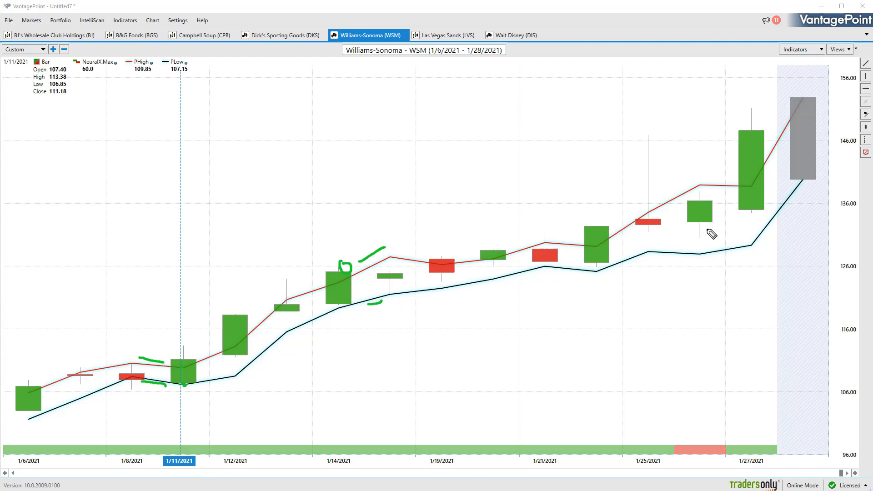
{"action": "key", "text": "e"}
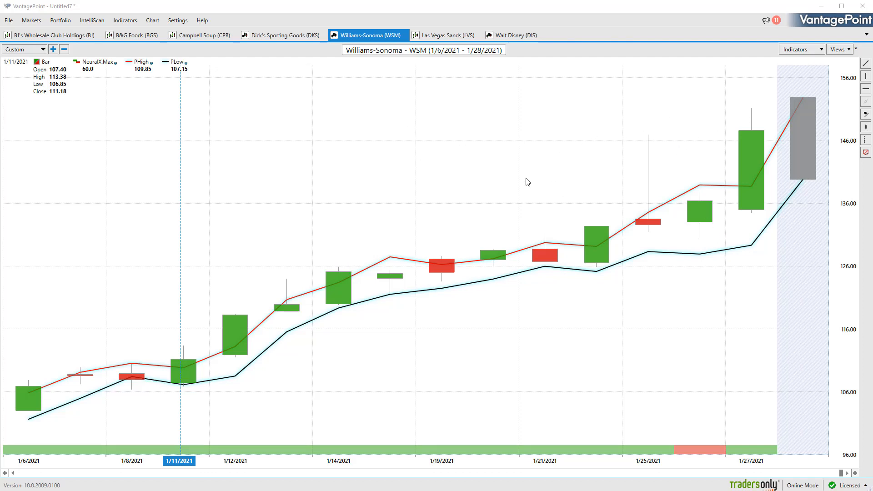
Draw a trendline from the 1/8 low to the 1/27 high with a ProfitCalc box showing 36.41%, $19,680.00.
{"action": "left_click", "coordinate": [865, 65]}
{"action": "left_click_drag", "start_coordinate": [751, 132], "coordinate": [143, 380]}
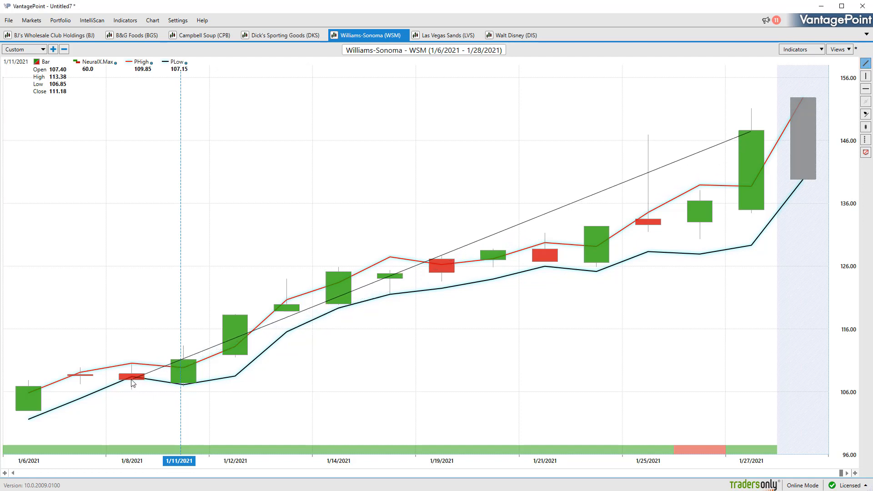
{"action": "right_click", "coordinate": [155, 374]}
{"action": "left_click", "coordinate": [186, 377]}
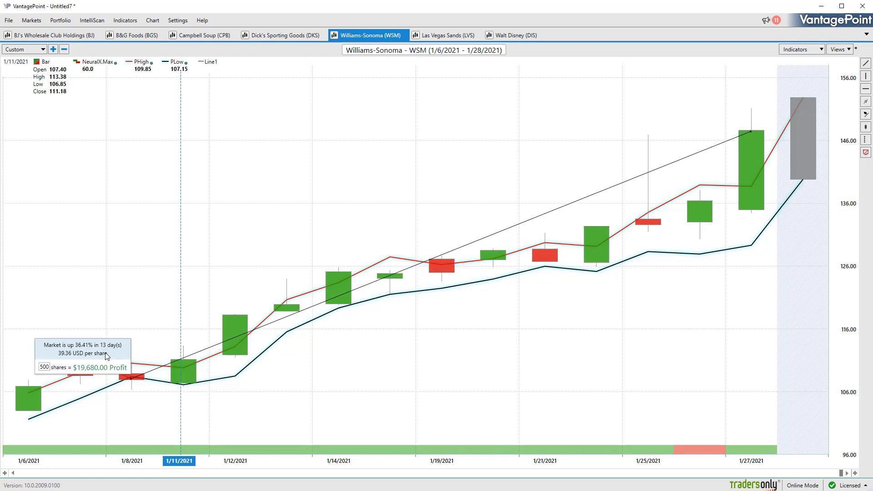
{"action": "left_click_drag", "start_coordinate": [68, 354], "coordinate": [82, 286]}
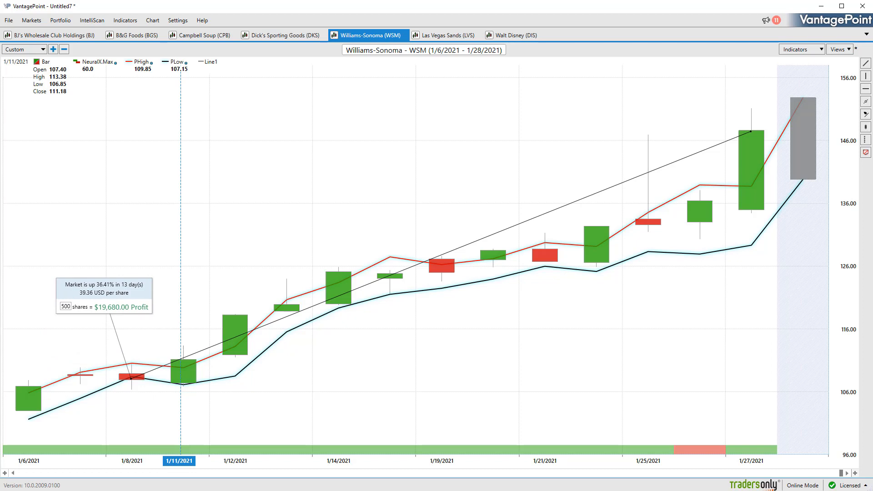
{"action": "left_click_drag", "start_coordinate": [56, 318], "coordinate": [115, 316]}
Bring up Las Vegas Sands, circle the 1/8 crossover, tick off the covered chart tabs, and clear the marks.
{"action": "left_click", "coordinate": [425, 36]}
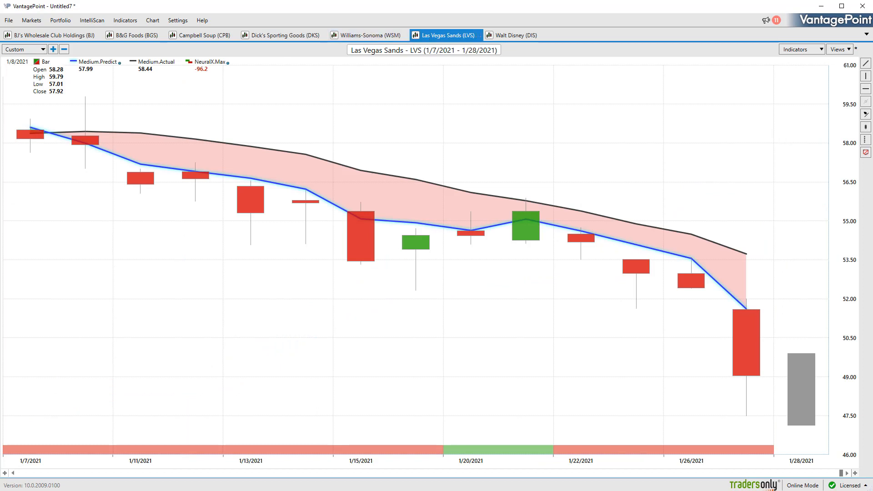
{"action": "left_click_drag", "start_coordinate": [69, 134], "coordinate": [72, 136]}
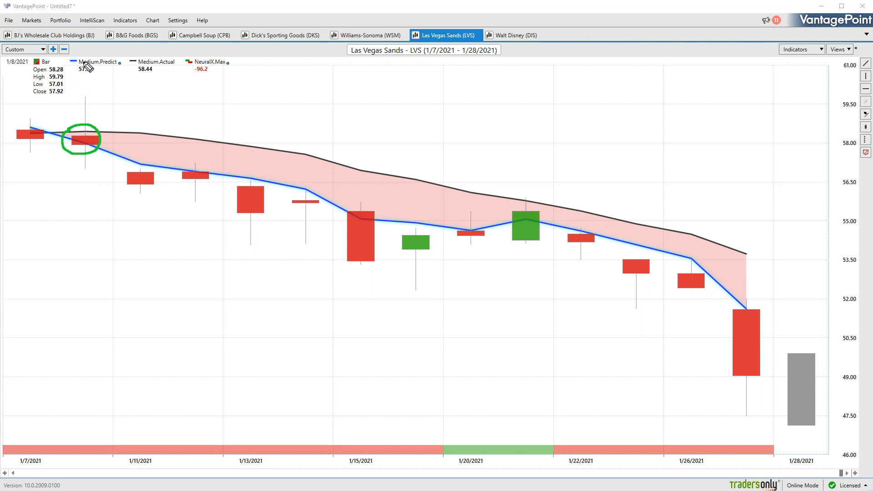
{"action": "left_click_drag", "start_coordinate": [83, 47], "coordinate": [213, 42]}
{"action": "left_click_drag", "start_coordinate": [270, 49], "coordinate": [285, 41]}
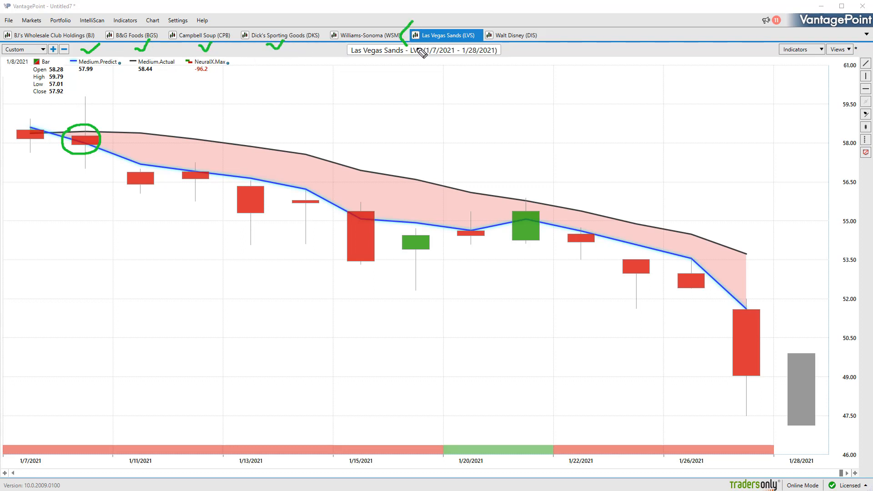
{"action": "left_click_drag", "start_coordinate": [531, 23], "coordinate": [538, 40]}
{"action": "key", "text": "e"}
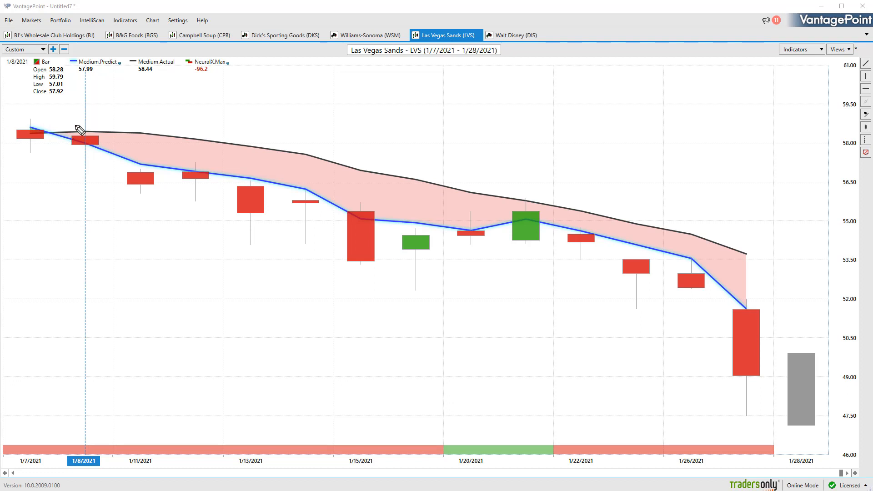
Re-circle the 1/8 crossover, undo it, and switch LVS to the PHigh/PLow lines.
{"action": "left_click_drag", "start_coordinate": [76, 129], "coordinate": [77, 131]}
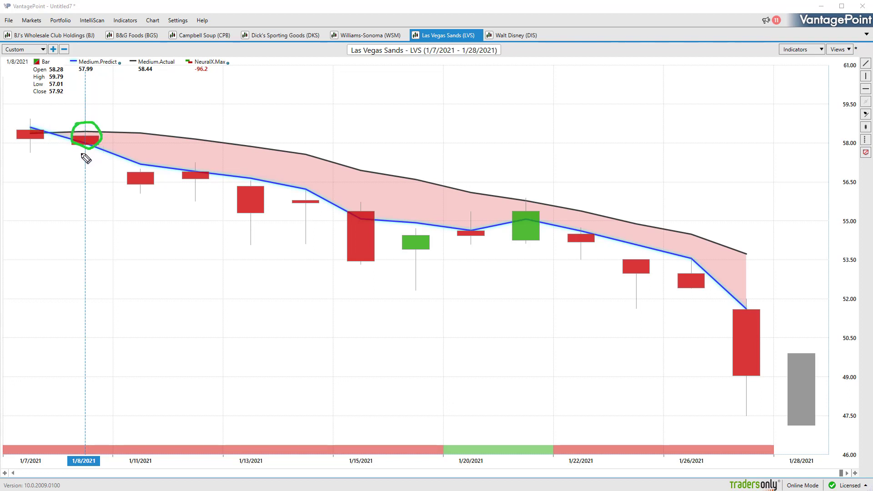
{"action": "key", "text": "ctrl+z"}
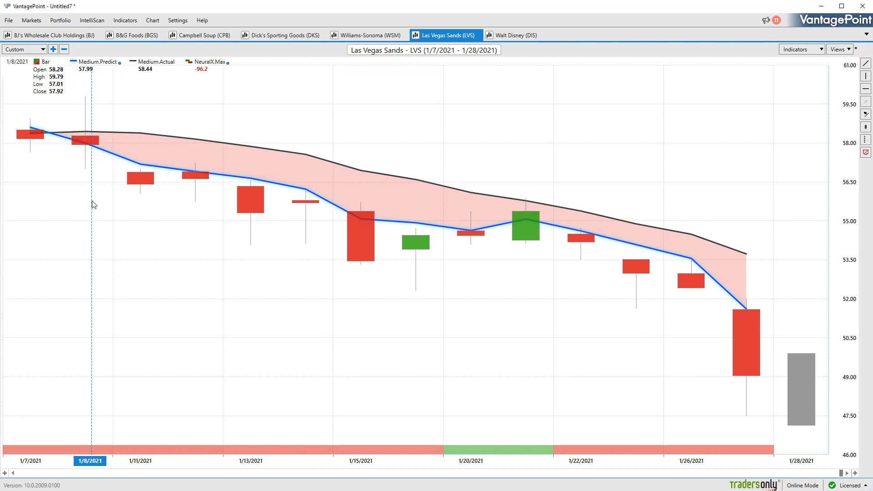
{"action": "key", "text": "Page_Down"}
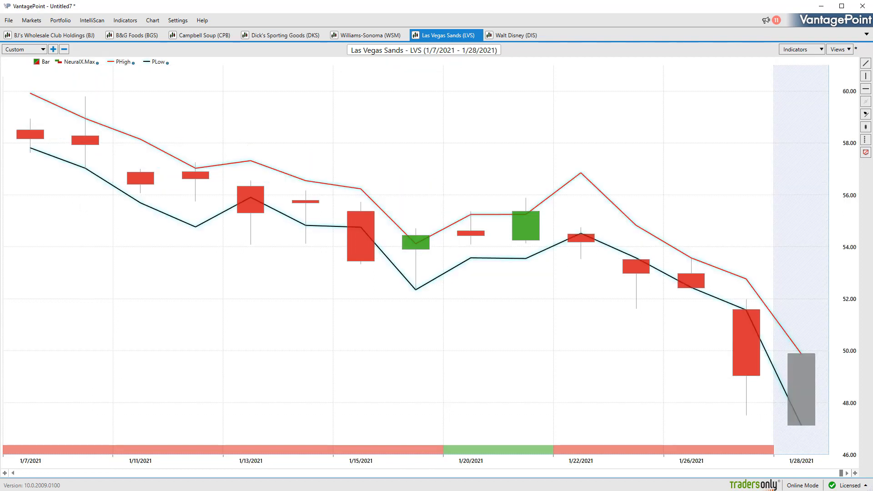
Mark the 1/12, 1/20-area and 1/26 highs touching PHigh, clear them, and restore Medium.Predict/Medium.Actual.
{"action": "left_click", "coordinate": [196, 168]}
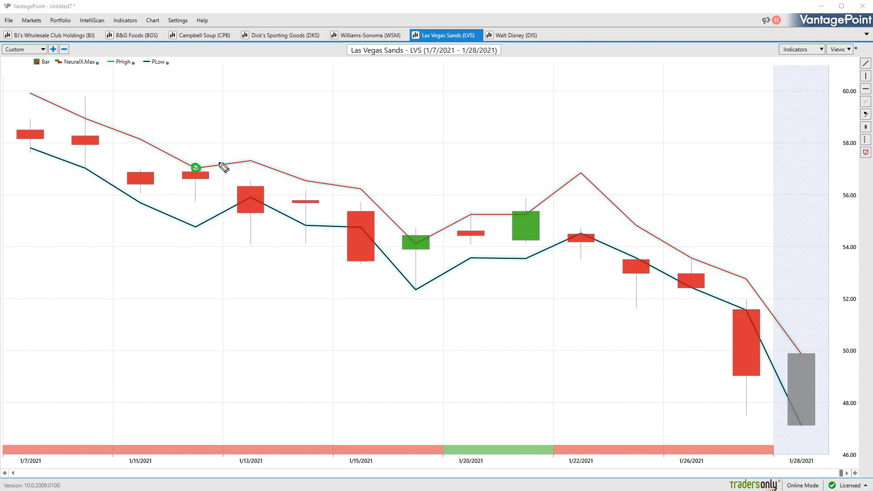
{"action": "left_click_drag", "start_coordinate": [423, 239], "coordinate": [413, 237]}
{"action": "left_click_drag", "start_coordinate": [470, 211], "coordinate": [459, 217]}
{"action": "left_click_drag", "start_coordinate": [522, 205], "coordinate": [515, 210]}
{"action": "left_click_drag", "start_coordinate": [695, 256], "coordinate": [687, 262]}
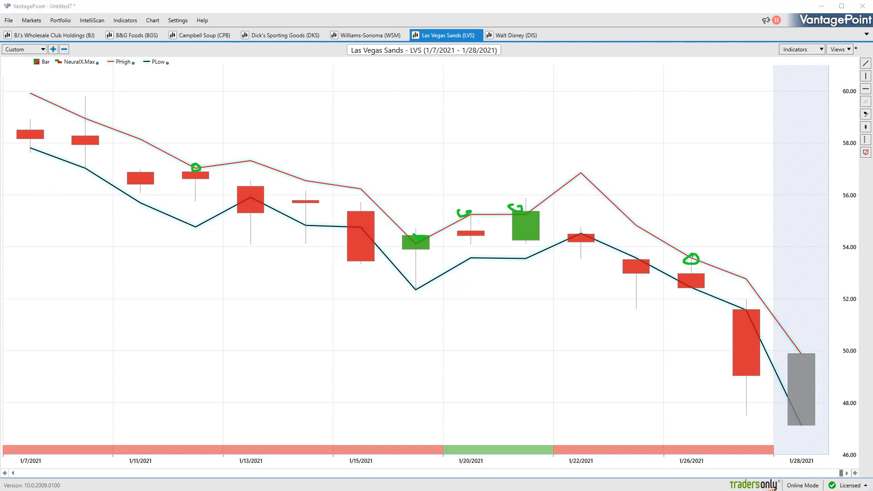
{"action": "key", "text": "e"}
{"action": "key", "text": "Page_Down"}
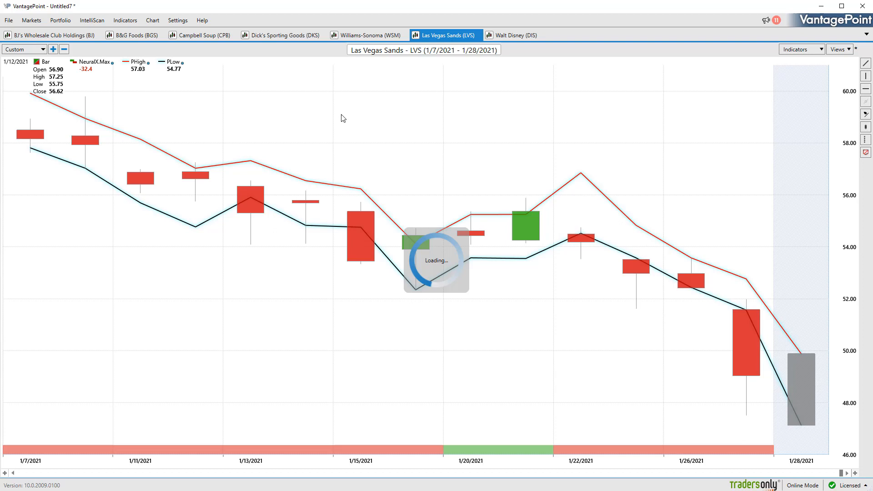
Draw a falling trendline from the 1/27 low to the 1/11 candle with a 13.84% ProfitCalc box, then load Walt Disney.
{"action": "left_click", "coordinate": [865, 64]}
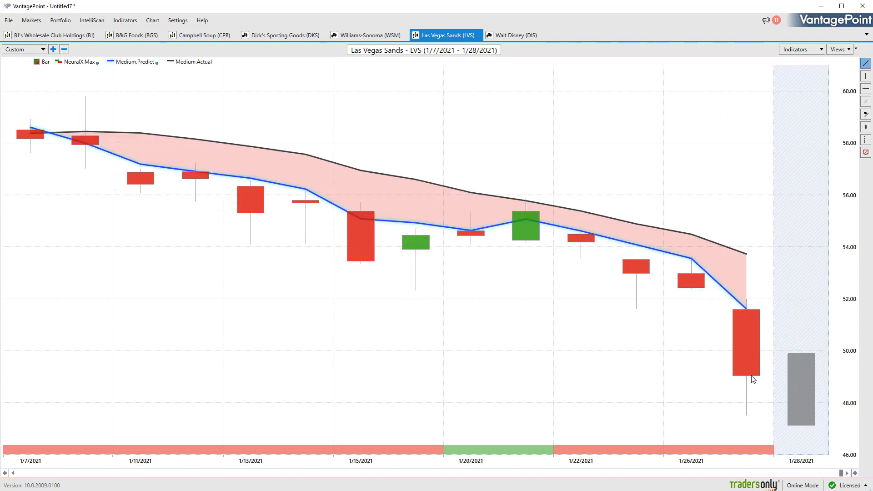
{"action": "left_click_drag", "start_coordinate": [748, 374], "coordinate": [149, 175]}
{"action": "left_click", "coordinate": [165, 193]}
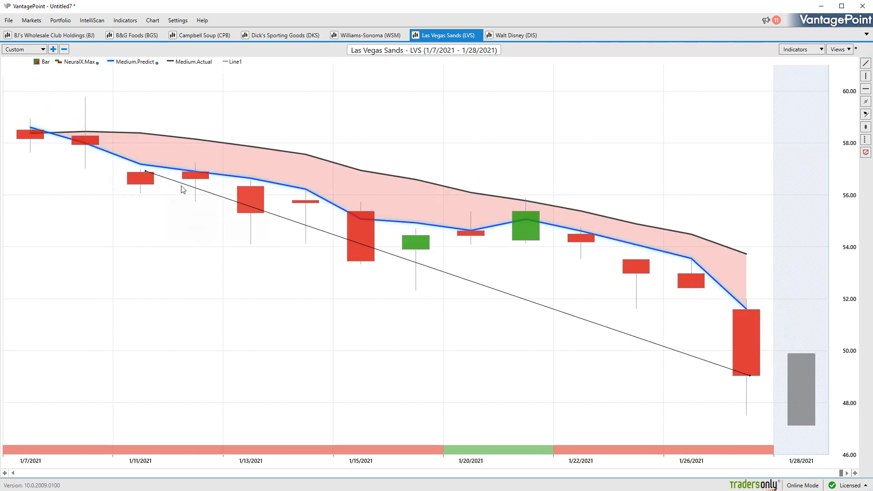
{"action": "right_click", "coordinate": [167, 179]}
{"action": "left_click", "coordinate": [188, 190]}
{"action": "left_click_drag", "start_coordinate": [130, 165], "coordinate": [90, 232]}
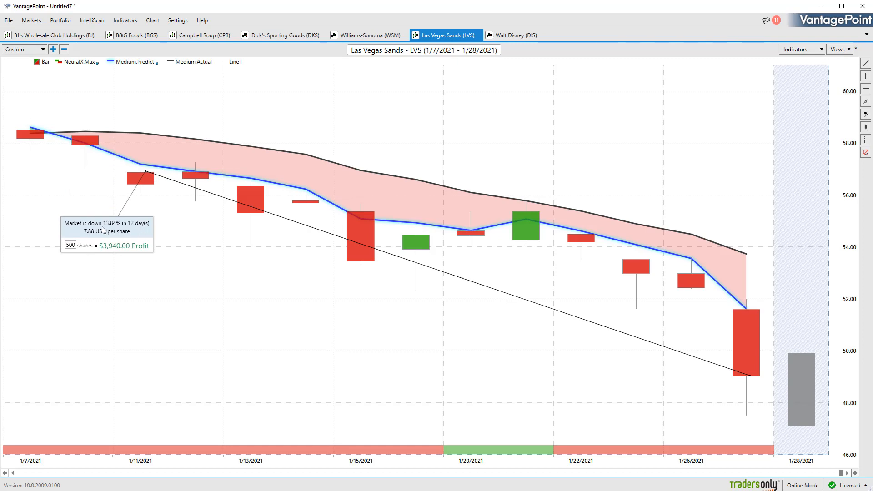
{"action": "mouse_move", "coordinate": [512, 34]}
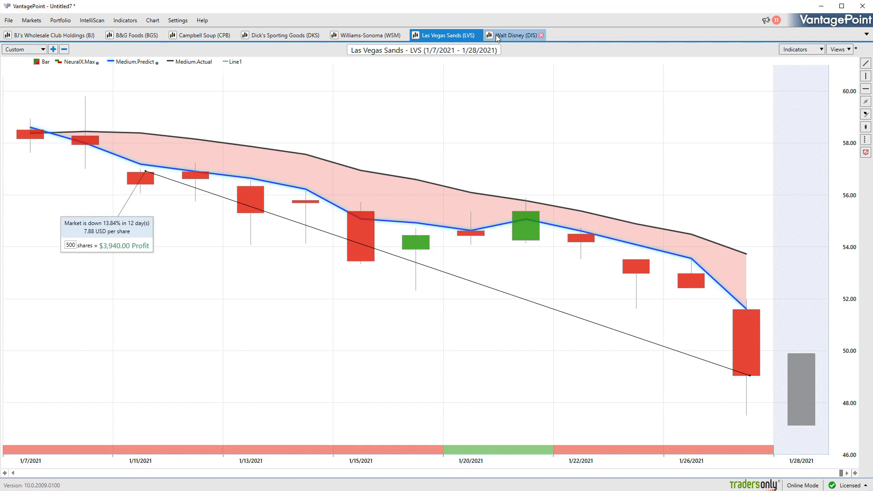
{"action": "left_click", "coordinate": [504, 36]}
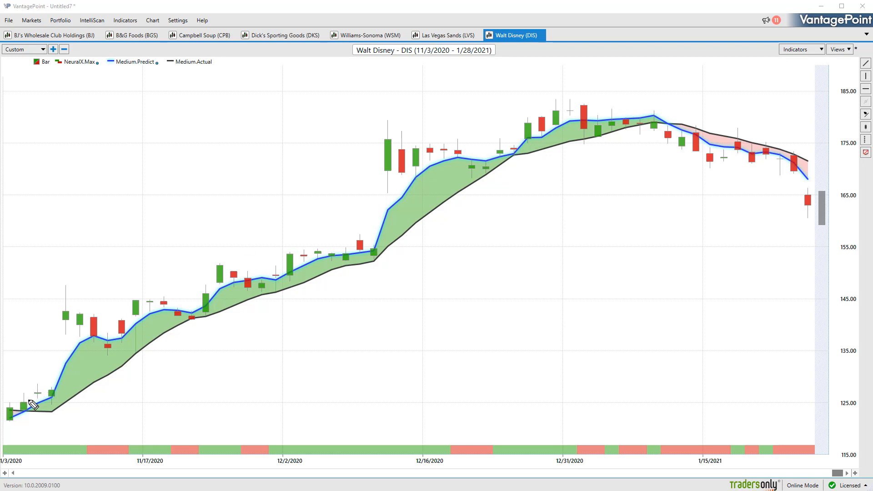
Circle the early-November crossover, X the bearish crossover, sketch the uptrend arrow, clear, and show PHigh/PLow.
{"action": "left_click_drag", "start_coordinate": [33, 405], "coordinate": [41, 374]}
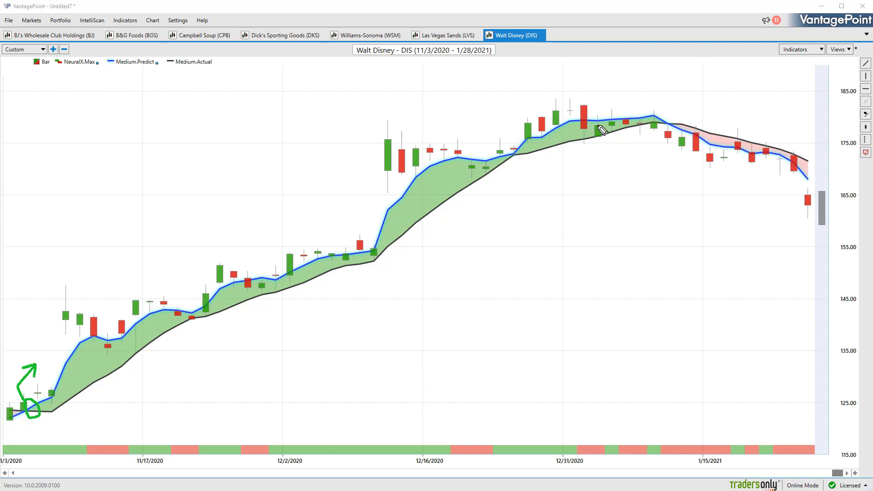
{"action": "left_click_drag", "start_coordinate": [693, 116], "coordinate": [669, 142]}
{"action": "left_click_drag", "start_coordinate": [673, 118], "coordinate": [690, 138]}
{"action": "mouse_move", "coordinate": [97, 276]}
{"action": "left_mouse_down"}
{"action": "mouse_move", "coordinate": [292, 218]}
{"action": "mouse_move", "coordinate": [278, 235]}
{"action": "left_mouse_up"}
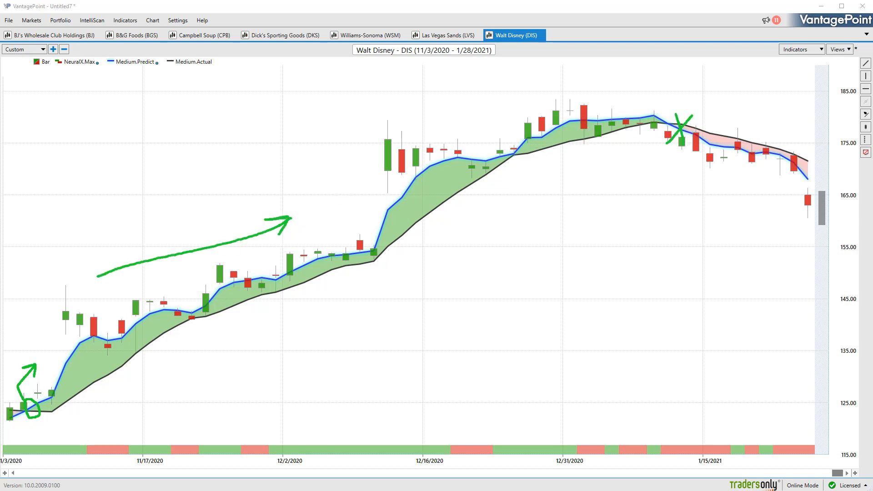
{"action": "key", "text": "Escape"}
{"action": "key", "text": "F6"}
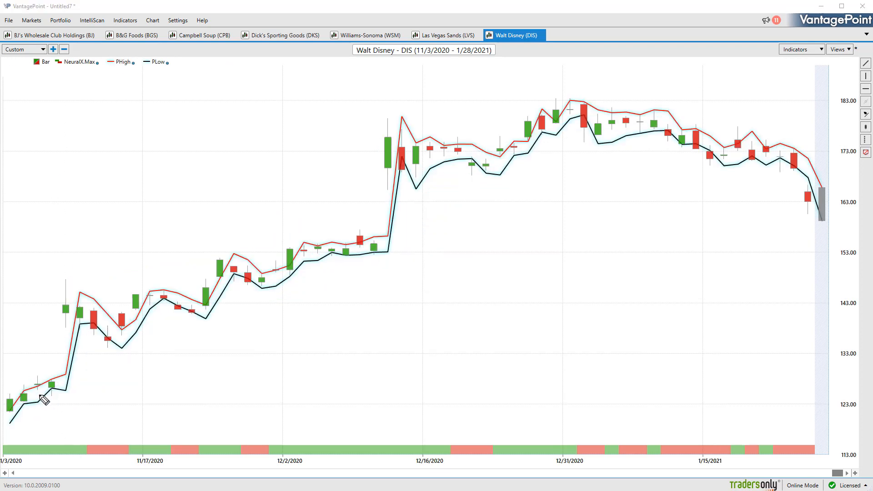
Mark the November-January lows riding the PLow line, clear the marks, and restore the Medium.Predict/Medium.Actual band.
{"action": "left_click_drag", "start_coordinate": [45, 400], "coordinate": [54, 386]}
{"action": "left_click_drag", "start_coordinate": [76, 330], "coordinate": [87, 325]}
{"action": "left_click_drag", "start_coordinate": [175, 308], "coordinate": [194, 311]}
{"action": "left_click_drag", "start_coordinate": [231, 277], "coordinate": [237, 274]}
{"action": "mouse_move", "coordinate": [292, 271]}
{"action": "left_mouse_down"}
{"action": "mouse_move", "coordinate": [334, 252]}
{"action": "mouse_move", "coordinate": [376, 253]}
{"action": "left_mouse_up"}
{"action": "left_click_drag", "start_coordinate": [467, 166], "coordinate": [472, 164]}
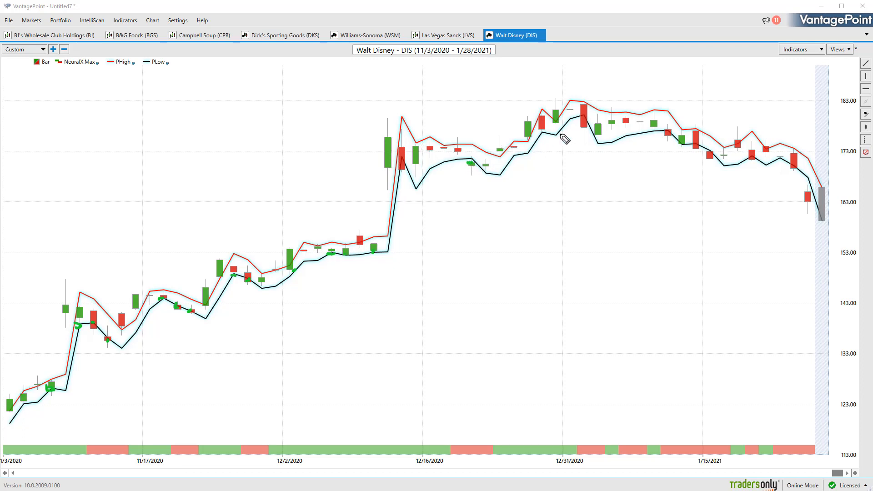
{"action": "left_click", "coordinate": [541, 133]}
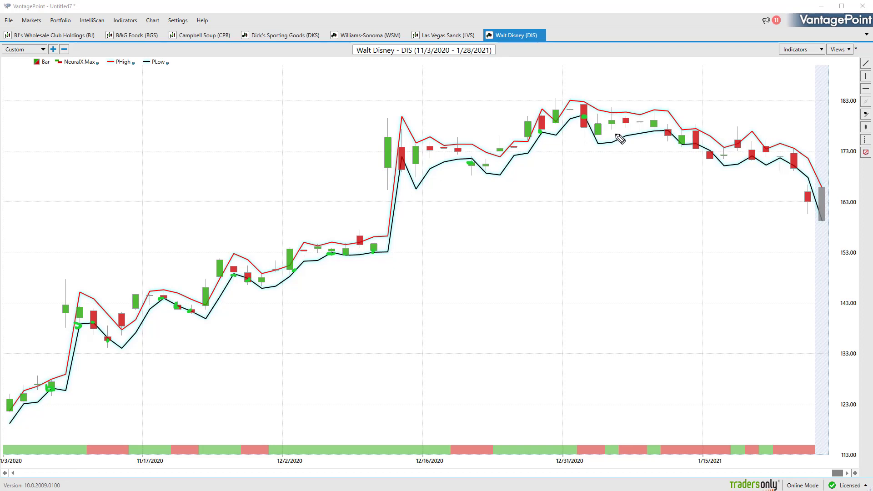
{"action": "left_click_drag", "start_coordinate": [599, 129], "coordinate": [644, 123]}
{"action": "key", "text": "Escape"}
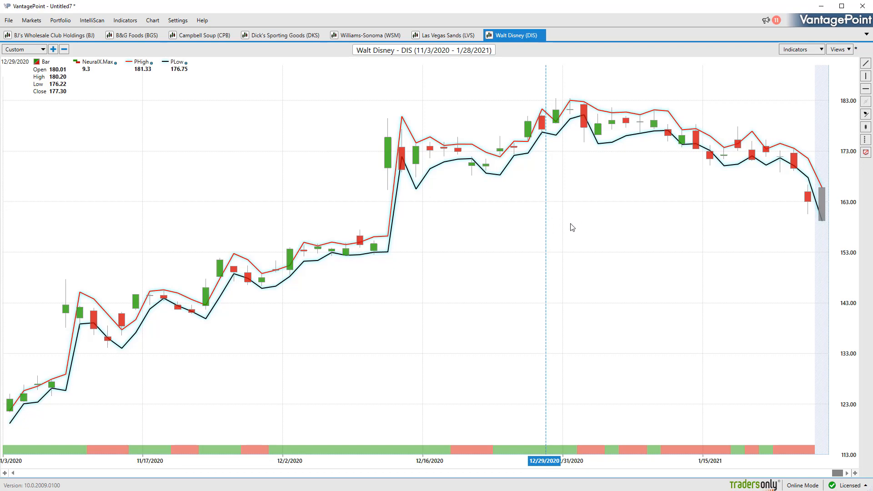
{"action": "key", "text": "F7"}
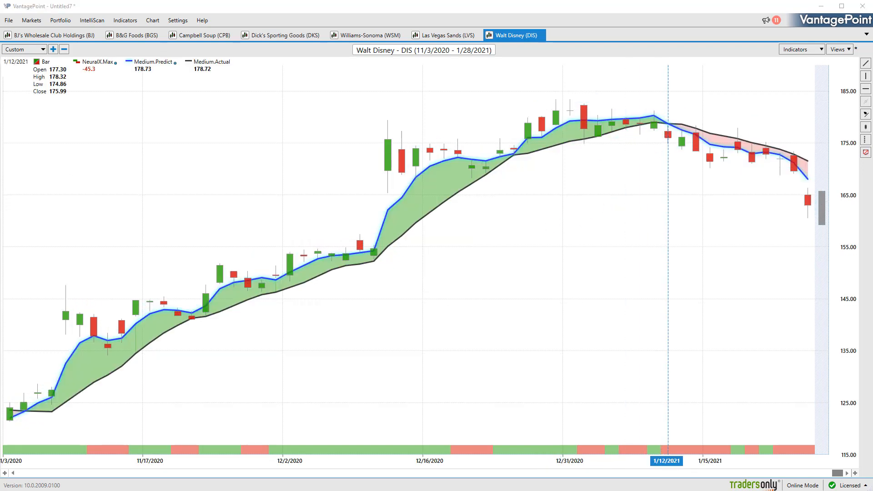
Circle the strength bars and the 1/12/2021 crossover, clear the drawing, and switch DIS back to PHigh/PLow.
{"action": "mouse_move", "coordinate": [577, 435]}
{"action": "left_mouse_down"}
{"action": "mouse_move", "coordinate": [662, 434]}
{"action": "mouse_move", "coordinate": [583, 432]}
{"action": "left_mouse_up"}
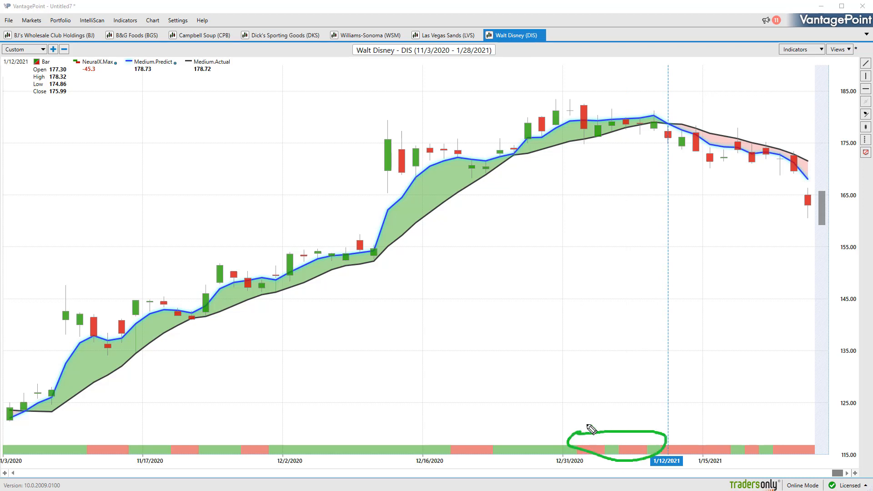
{"action": "left_click_drag", "start_coordinate": [597, 109], "coordinate": [601, 141]}
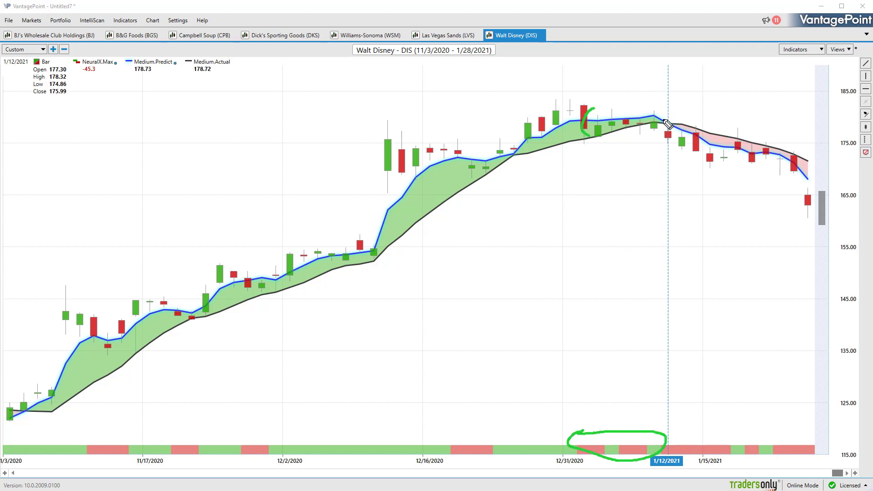
{"action": "mouse_move", "coordinate": [665, 119]}
{"action": "left_mouse_down"}
{"action": "mouse_move", "coordinate": [663, 128]}
{"action": "mouse_move", "coordinate": [690, 109]}
{"action": "left_mouse_up"}
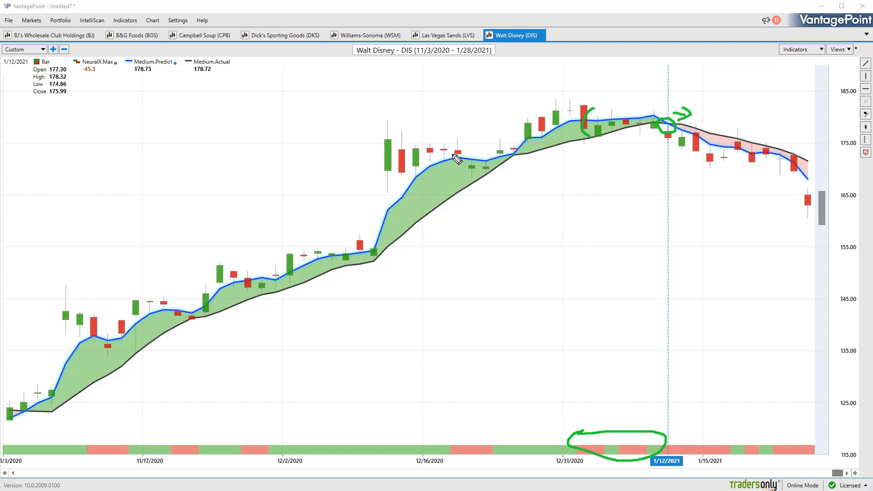
{"action": "key", "text": "Escape"}
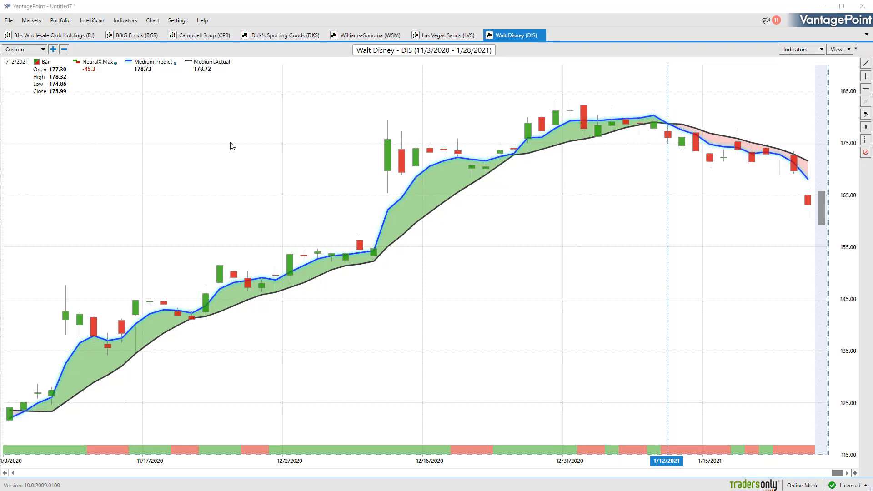
{"action": "left_click", "coordinate": [656, 192]}
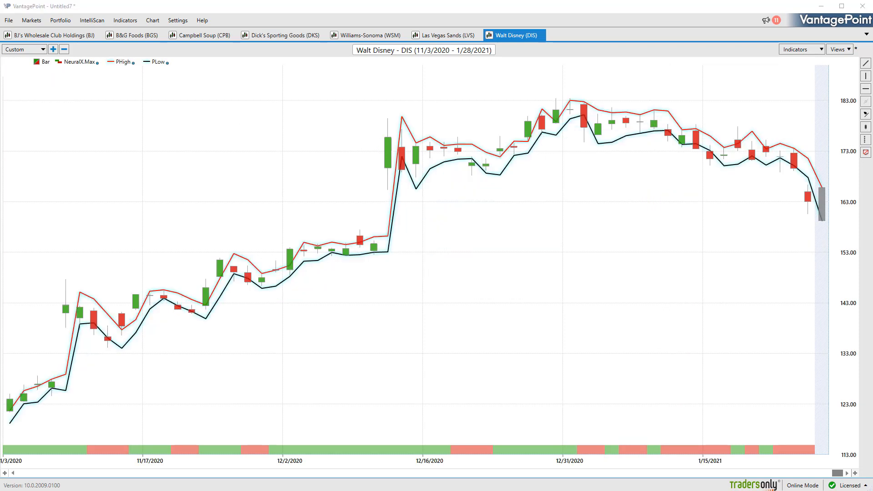
Mark the mid-January candles with an arrow, clear the sketches, and restore the Medium.Predict/Actual band with F7.
{"action": "left_click", "coordinate": [725, 147]}
{"action": "left_click", "coordinate": [767, 147]}
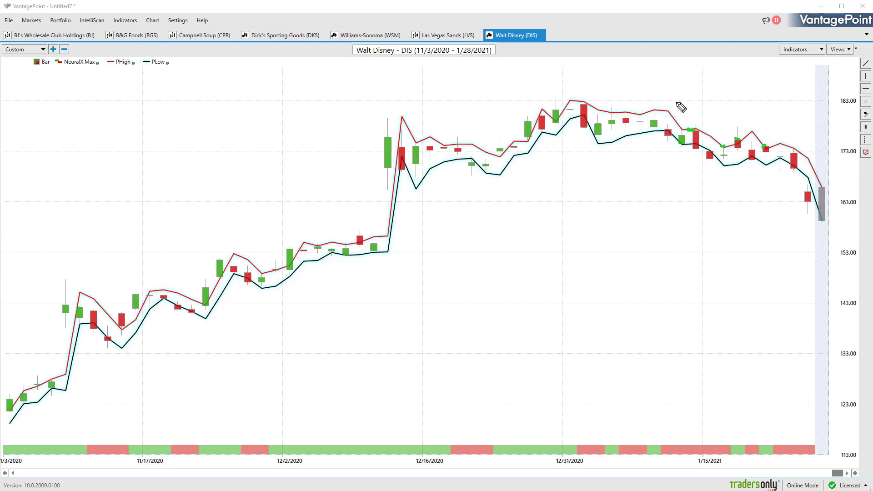
{"action": "mouse_move", "coordinate": [675, 103]}
{"action": "left_mouse_down"}
{"action": "mouse_move", "coordinate": [756, 107]}
{"action": "mouse_move", "coordinate": [741, 117]}
{"action": "left_mouse_up"}
{"action": "key", "text": "Escape"}
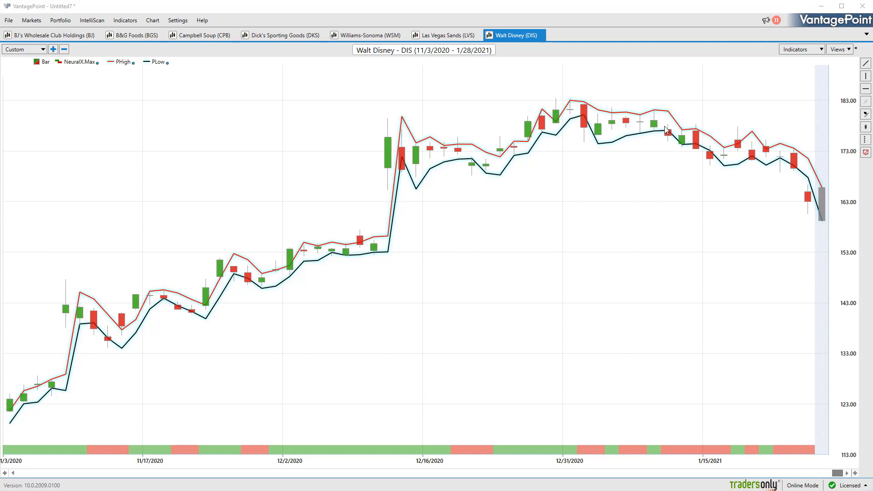
{"action": "key", "text": "F7"}
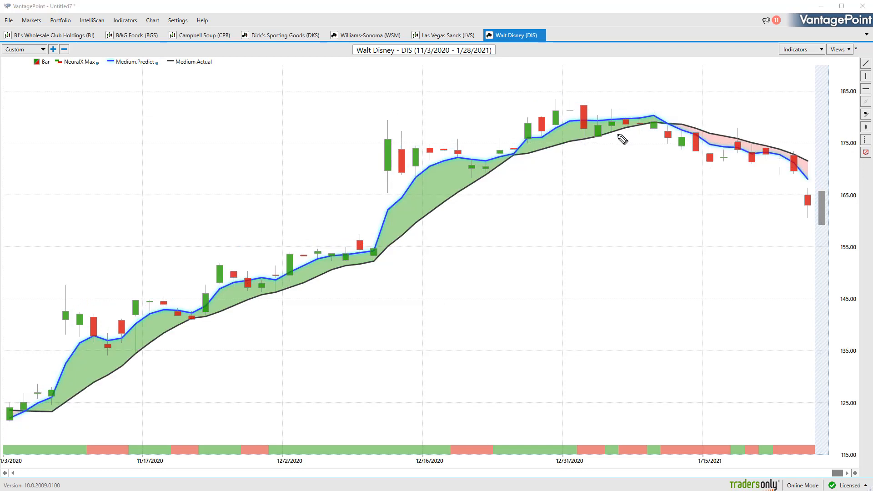
Tick off all seven stock tabs with the pen, erase the marks, and pick the Line drawing tool.
{"action": "mouse_move", "coordinate": [753, 113]}
{"action": "left_mouse_down"}
{"action": "mouse_move", "coordinate": [814, 112]}
{"action": "mouse_move", "coordinate": [810, 124]}
{"action": "left_mouse_up"}
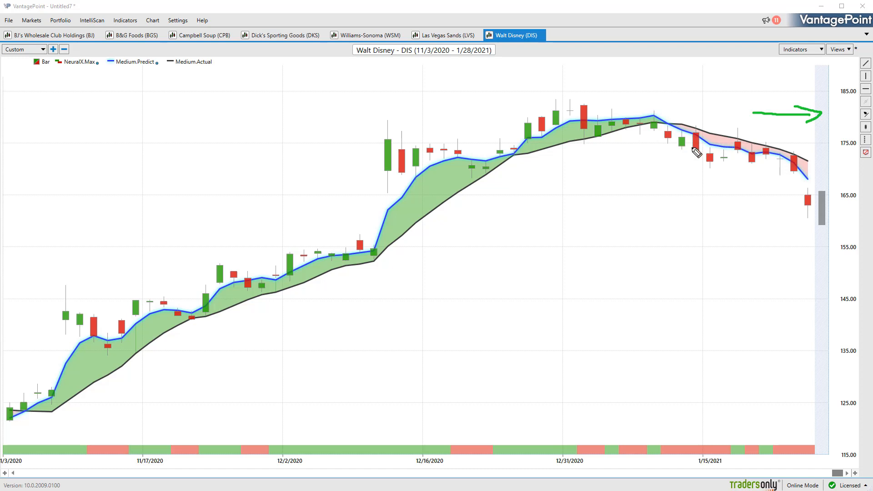
{"action": "left_click_drag", "start_coordinate": [75, 49], "coordinate": [145, 38]}
{"action": "left_click_drag", "start_coordinate": [199, 45], "coordinate": [287, 41]}
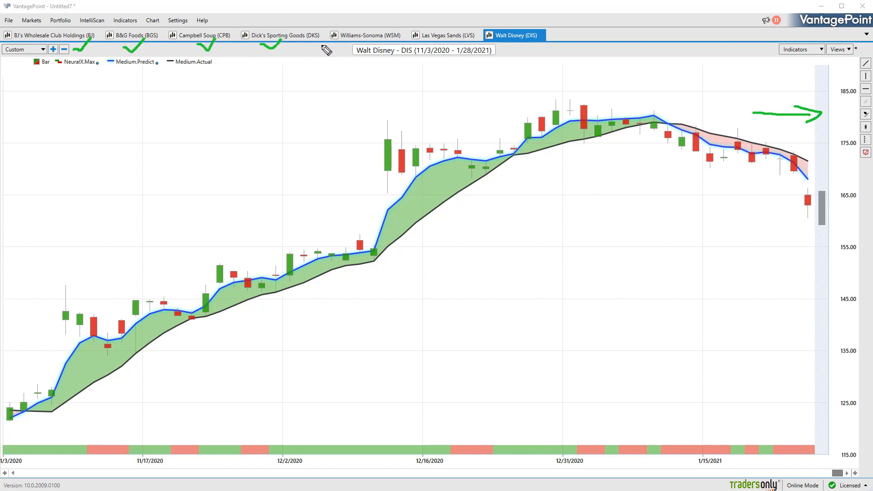
{"action": "left_click_drag", "start_coordinate": [442, 20], "coordinate": [461, 55]}
{"action": "left_click_drag", "start_coordinate": [514, 13], "coordinate": [536, 62]}
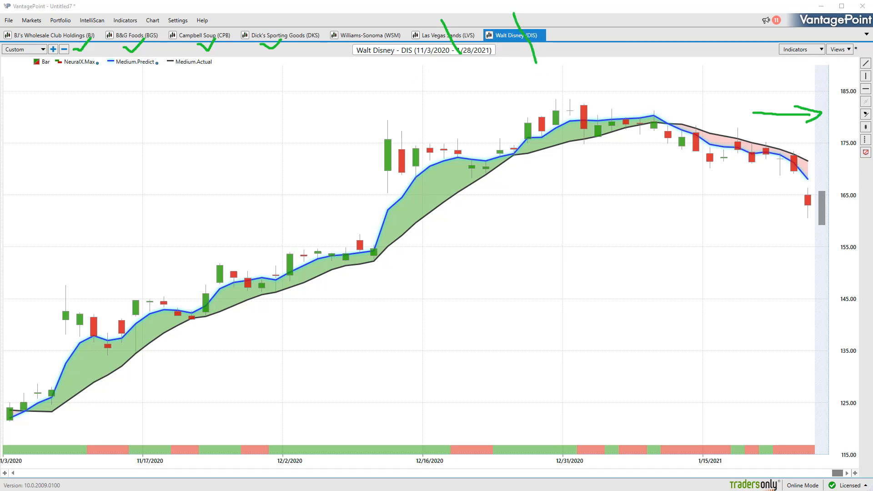
{"action": "key", "text": "e"}
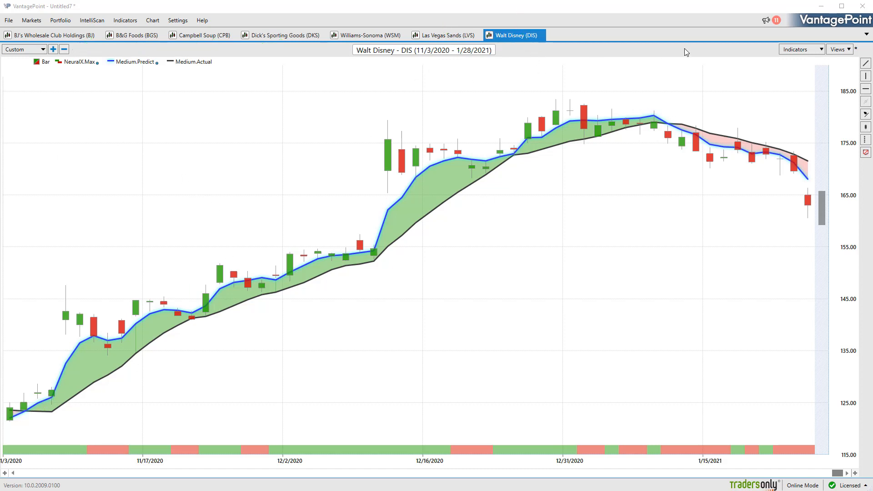
{"action": "left_click", "coordinate": [865, 63]}
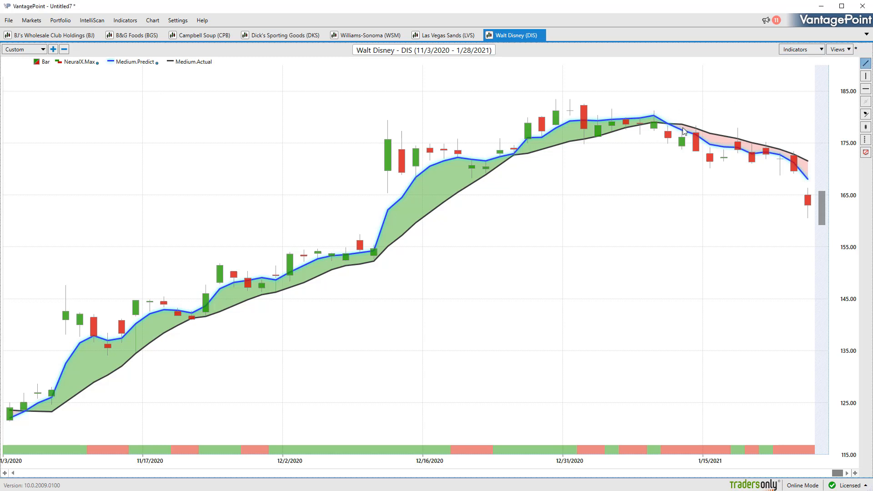
Draw a trendline from the crossover to the 1/27/2021 candle with a ProfitCalc box reading down 8.36% in 10 days, $7,440.00.
{"action": "left_click_drag", "start_coordinate": [682, 132], "coordinate": [55, 397]}
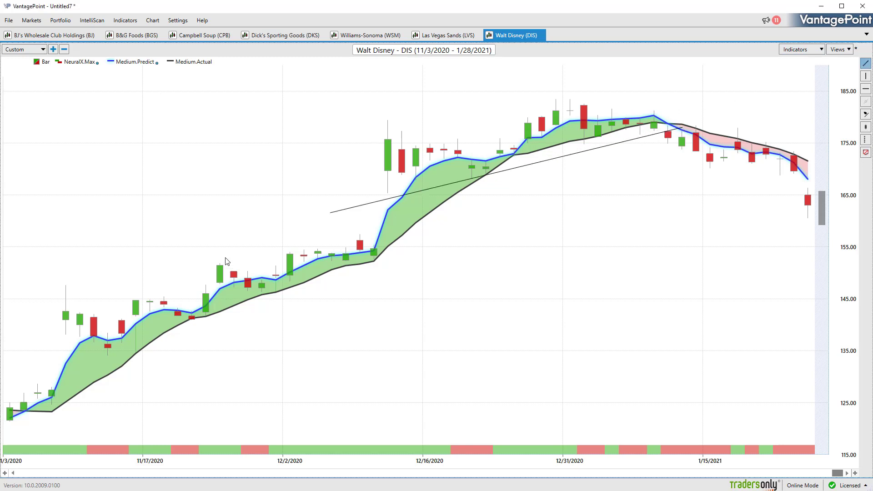
{"action": "right_click", "coordinate": [63, 398]}
{"action": "left_click", "coordinate": [75, 395]}
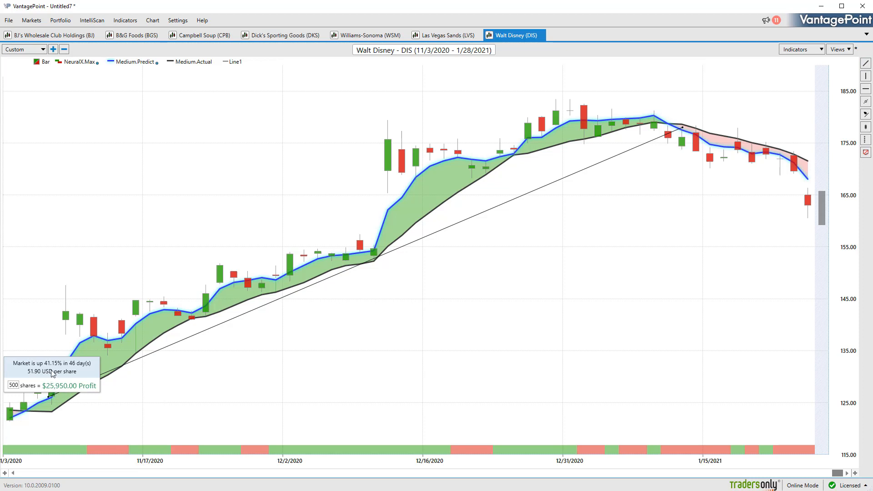
{"action": "left_click_drag", "start_coordinate": [51, 373], "coordinate": [215, 160]}
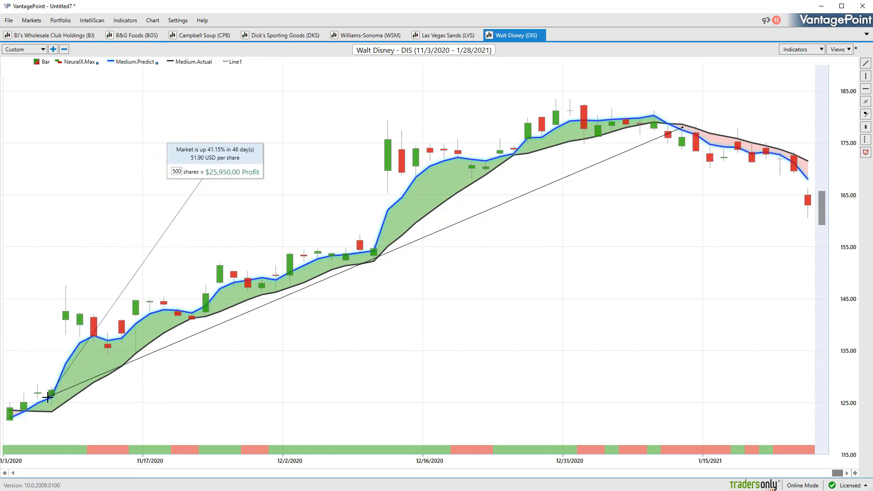
{"action": "left_click_drag", "start_coordinate": [50, 395], "coordinate": [809, 201]}
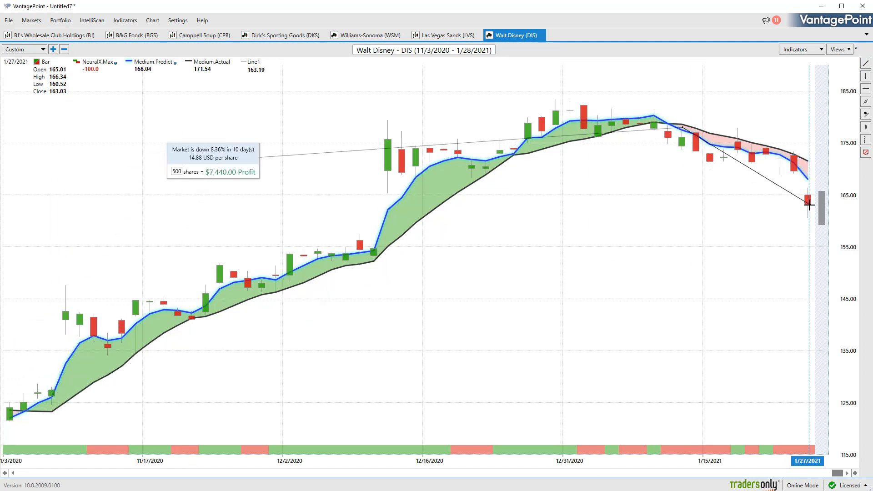